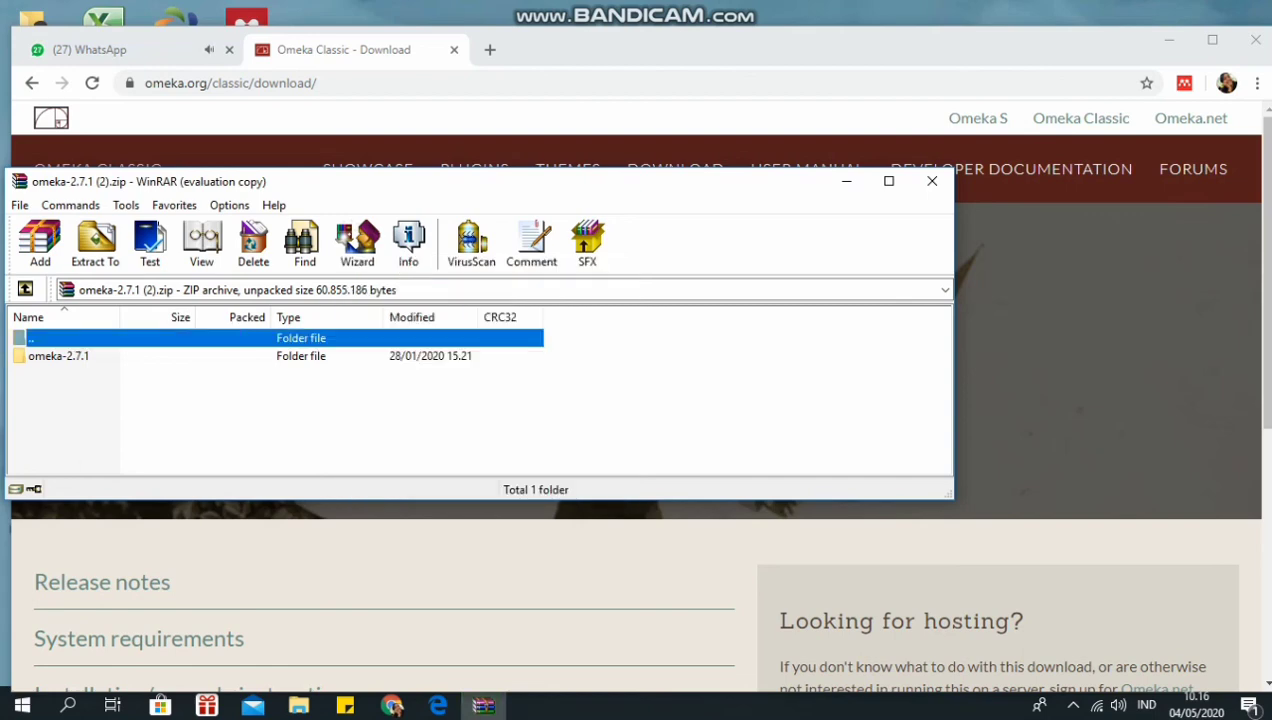
- Open omeka-2.7.1 (2).zip in WinRAR to view its omeka-2.7.1 folder
{"action": "left_click", "coordinate": [1073, 705]}
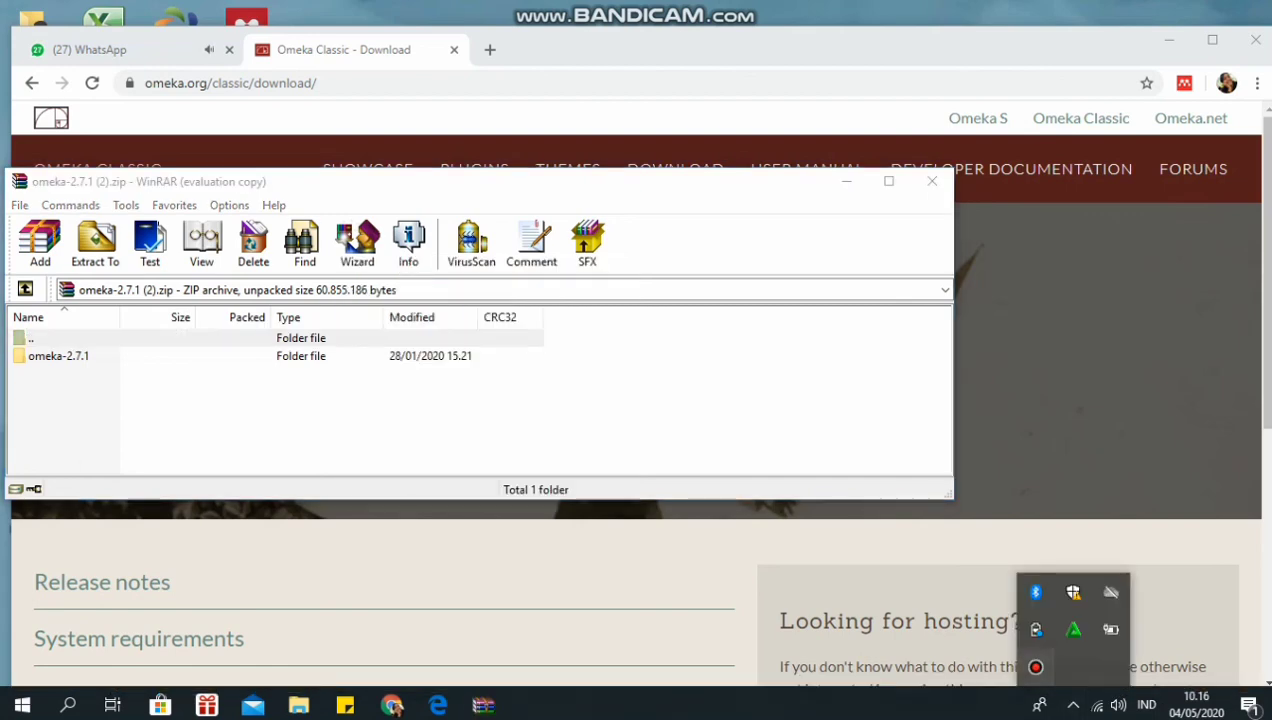
{"action": "left_click", "coordinate": [1028, 664]}
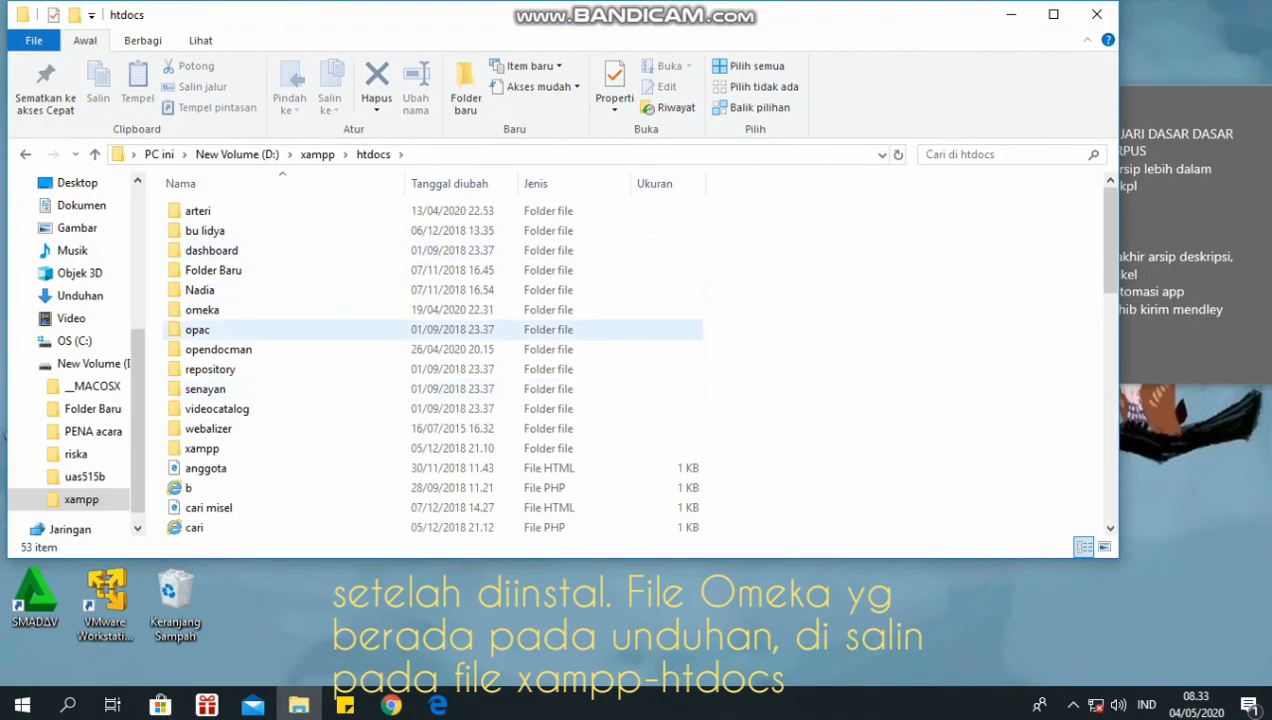
- Open the omeka folder, cancel deleting its omeka-2.7.1 subfolder, and return to xampp
{"action": "double_click", "coordinate": [230, 310]}
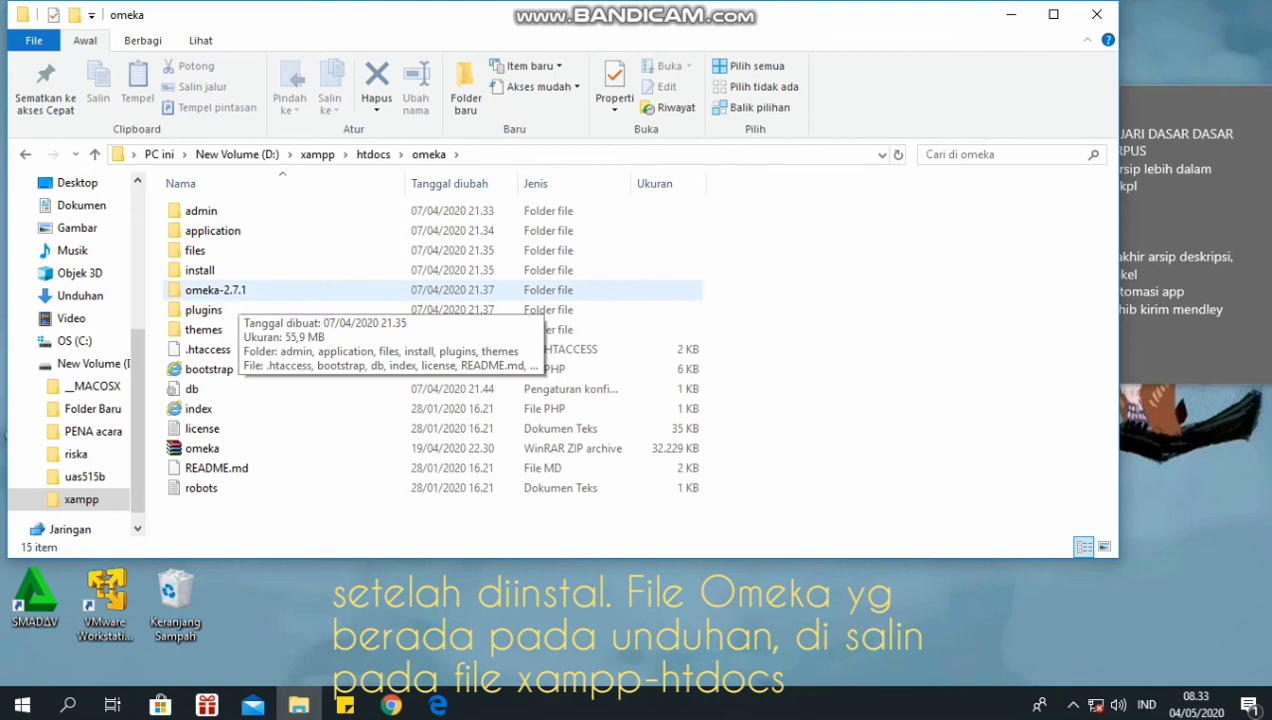
{"action": "right_click", "coordinate": [237, 292]}
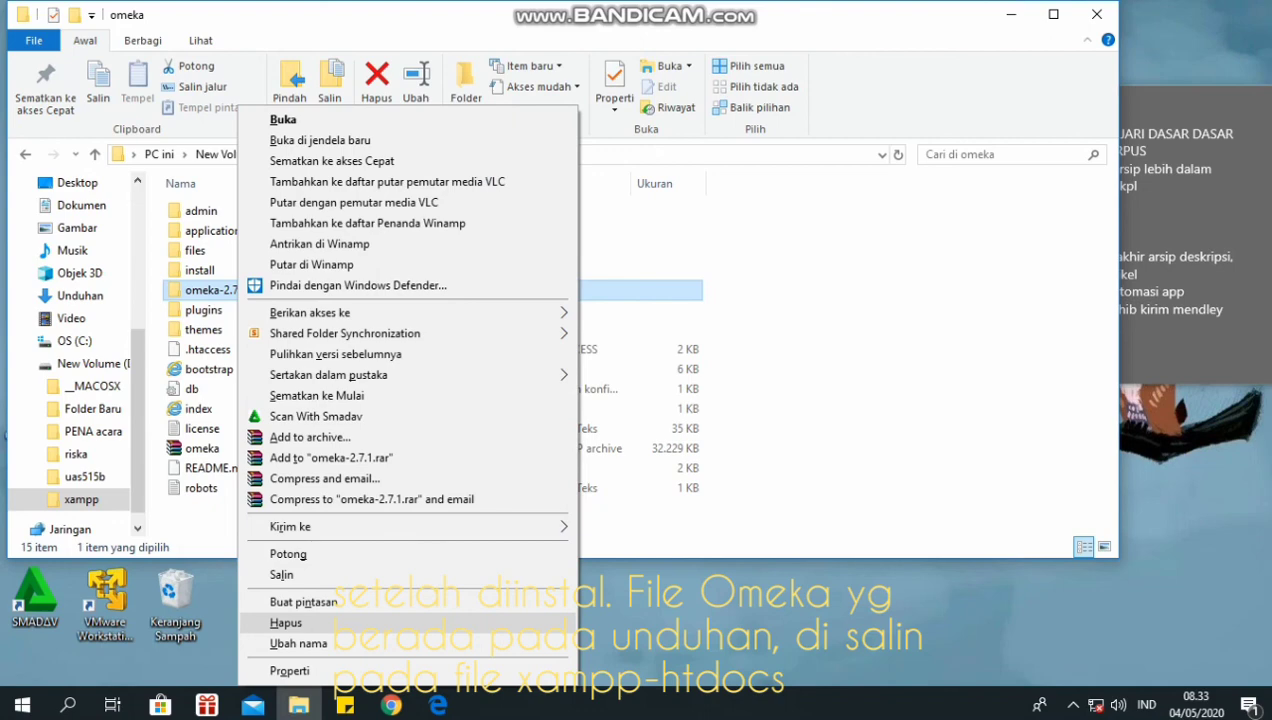
{"action": "left_click", "coordinate": [285, 622]}
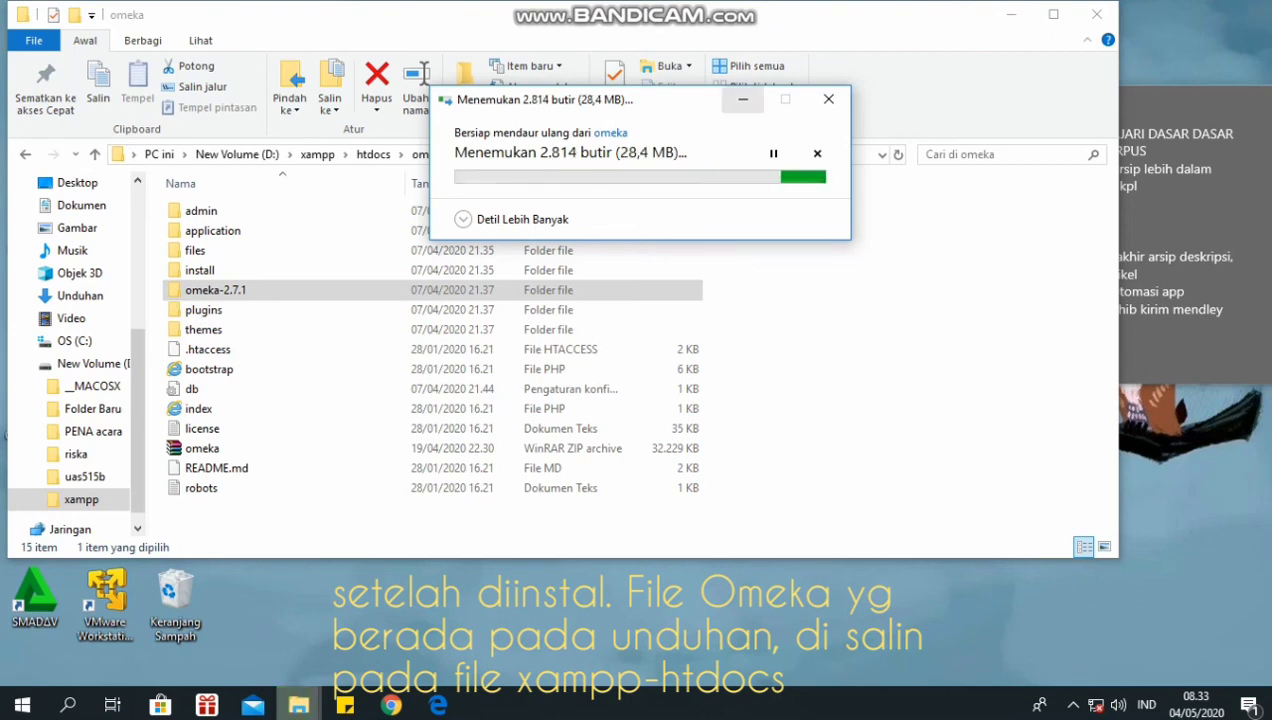
{"action": "left_click", "coordinate": [743, 99]}
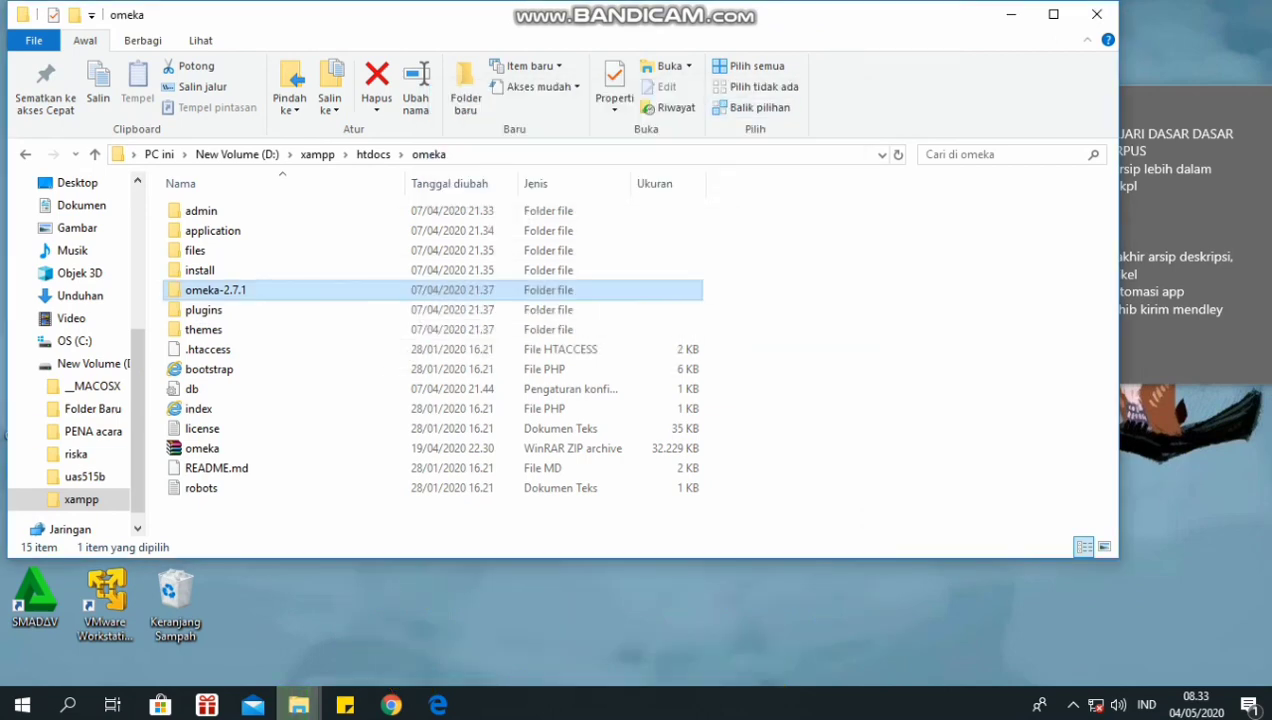
{"action": "double_click", "coordinate": [82, 499]}
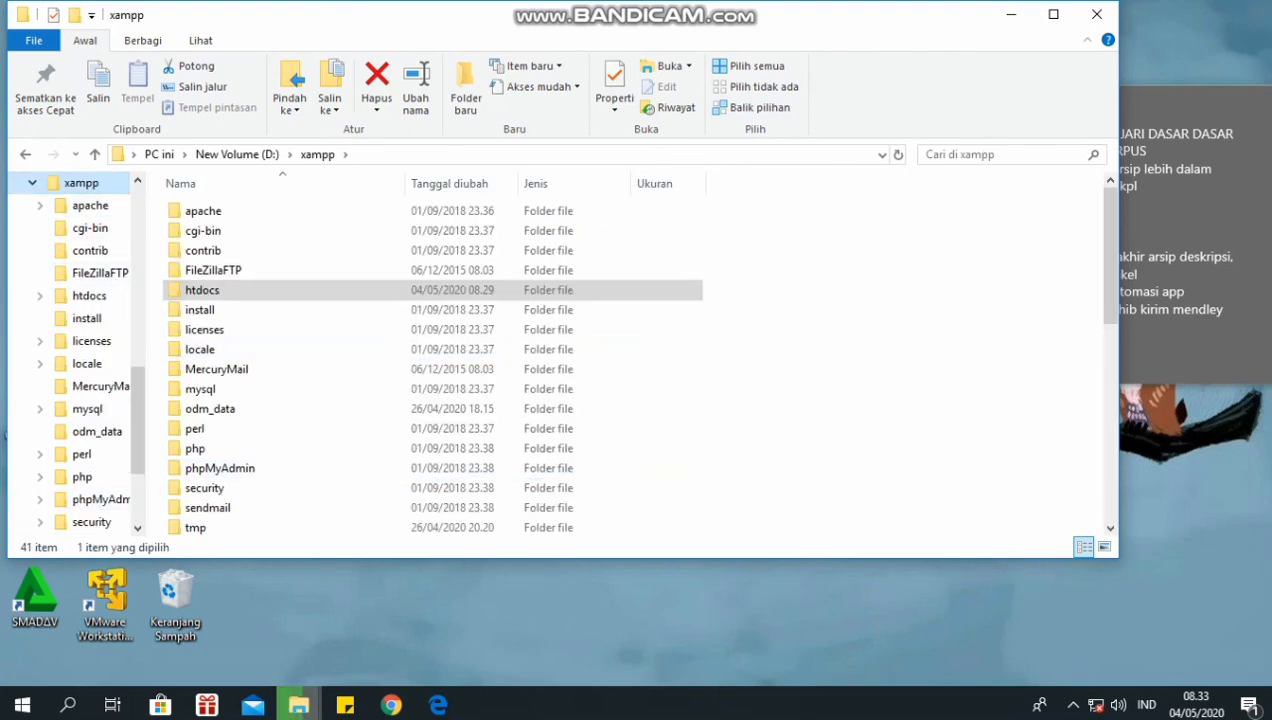
- Run xampp-control to bring up XAMPP Control Panel v3.2.2
{"action": "scroll", "coordinate": [430, 360], "scroll_direction": "down", "scroll_amount": 8}
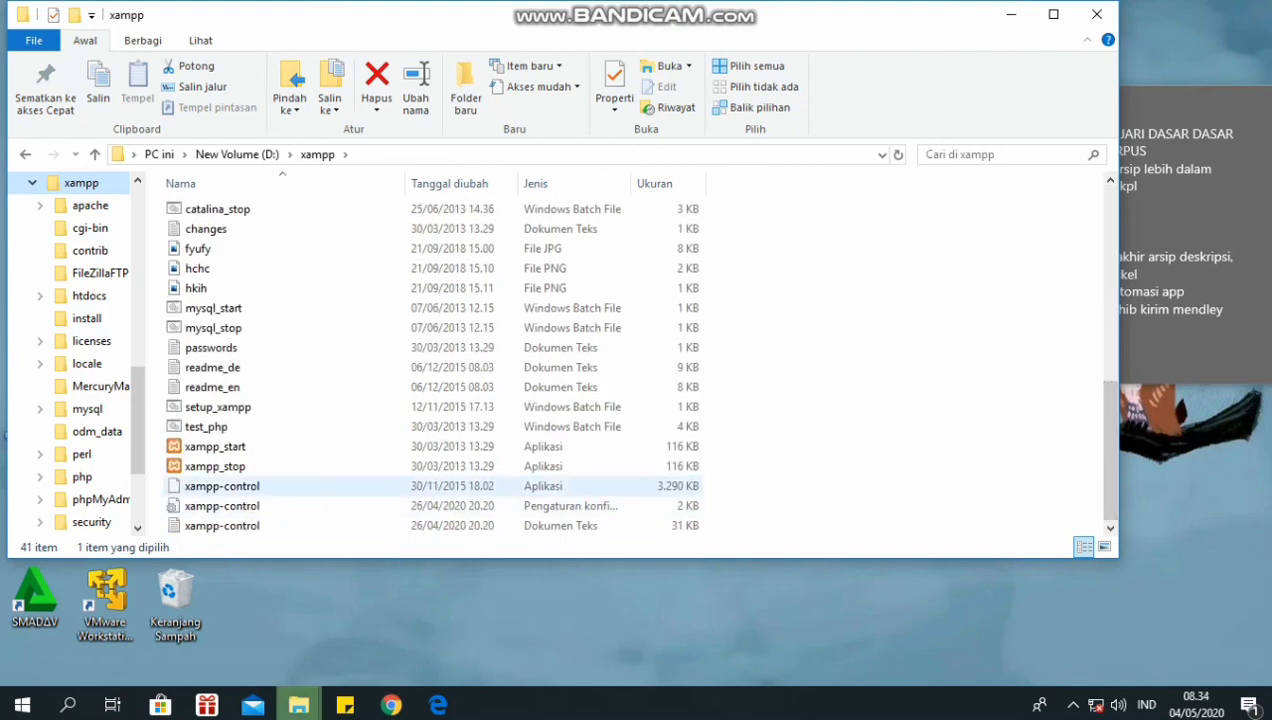
{"action": "left_click", "coordinate": [222, 486]}
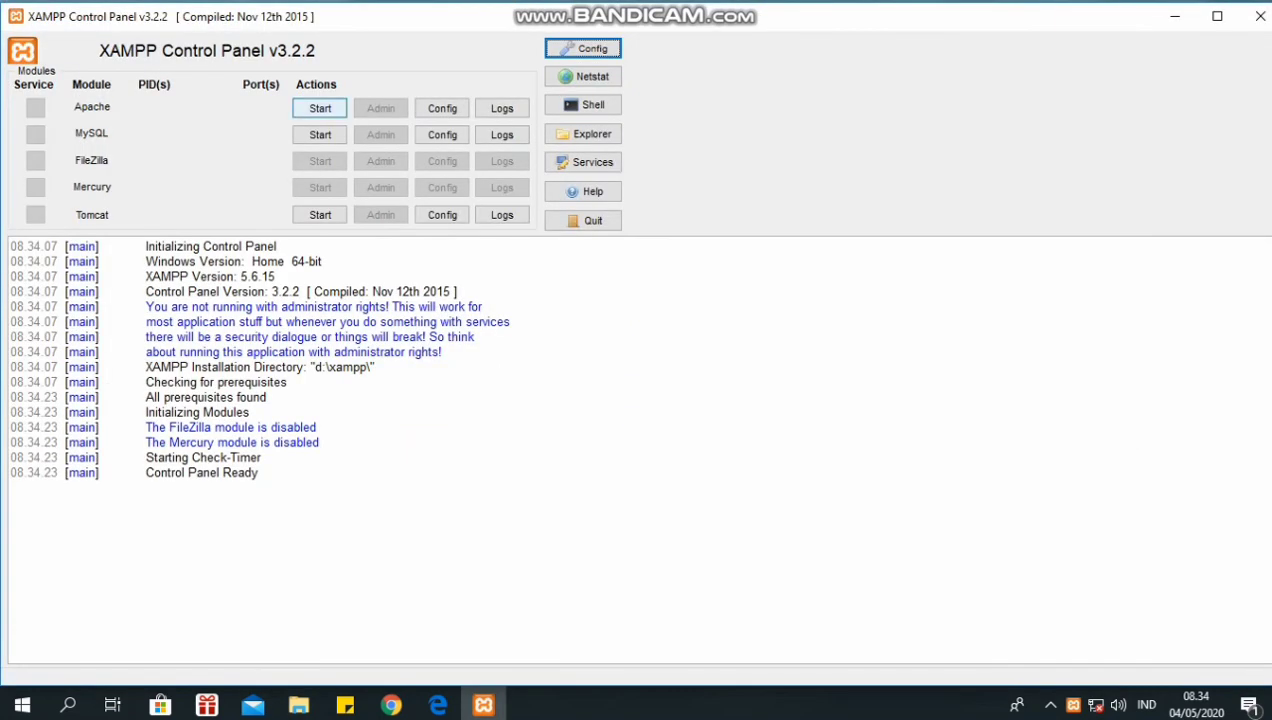
- Start Apache and MySQL, then minimize the XAMPP Control Panel
{"action": "left_click", "coordinate": [320, 108]}
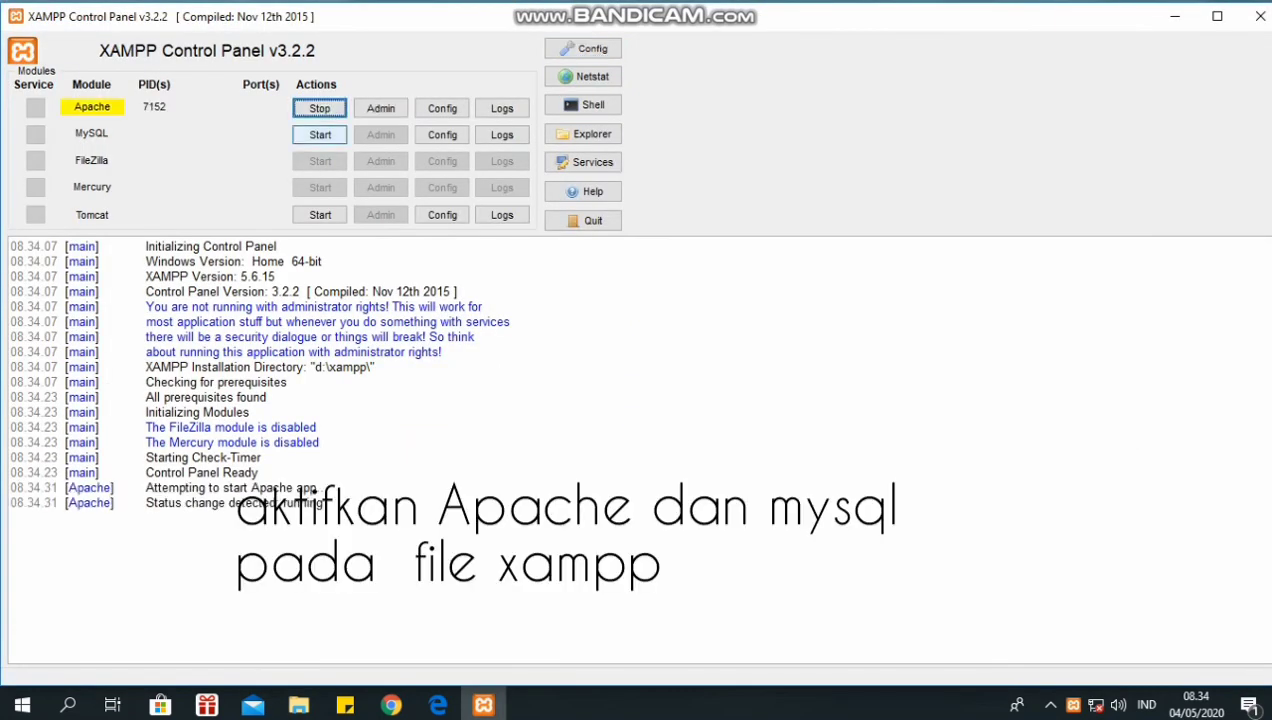
{"action": "left_click", "coordinate": [320, 135]}
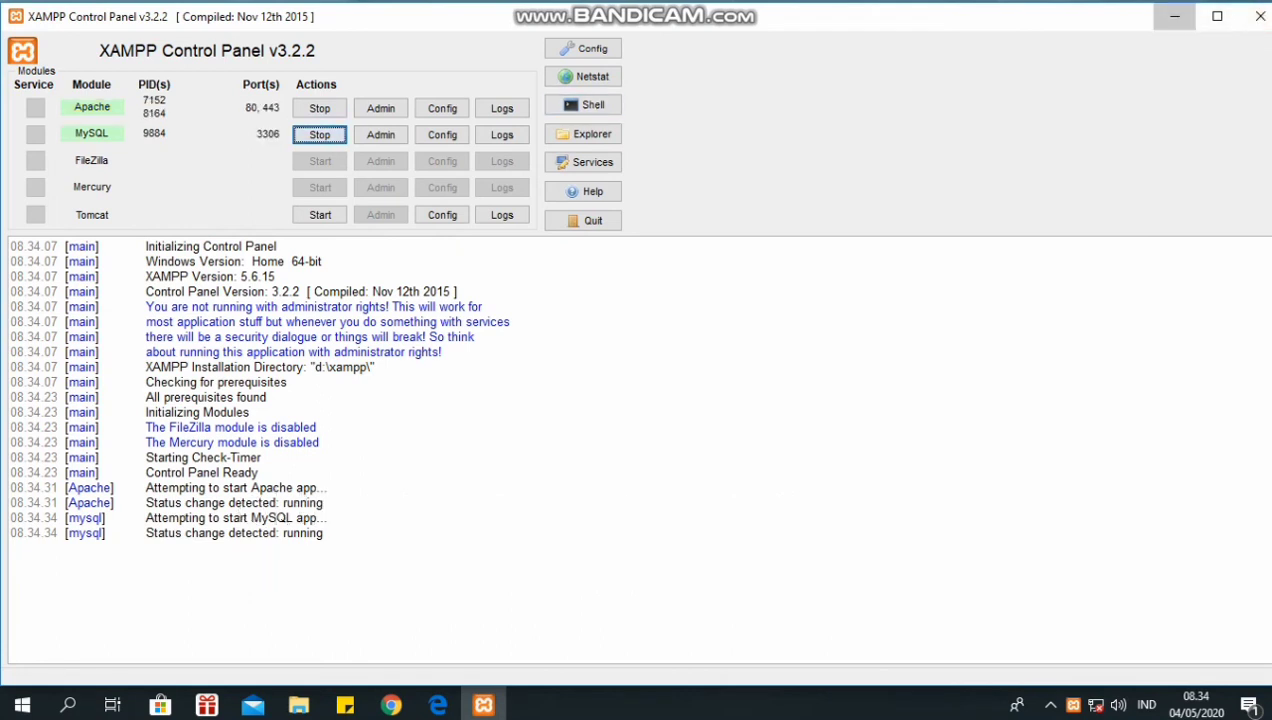
{"action": "left_click", "coordinate": [1175, 16]}
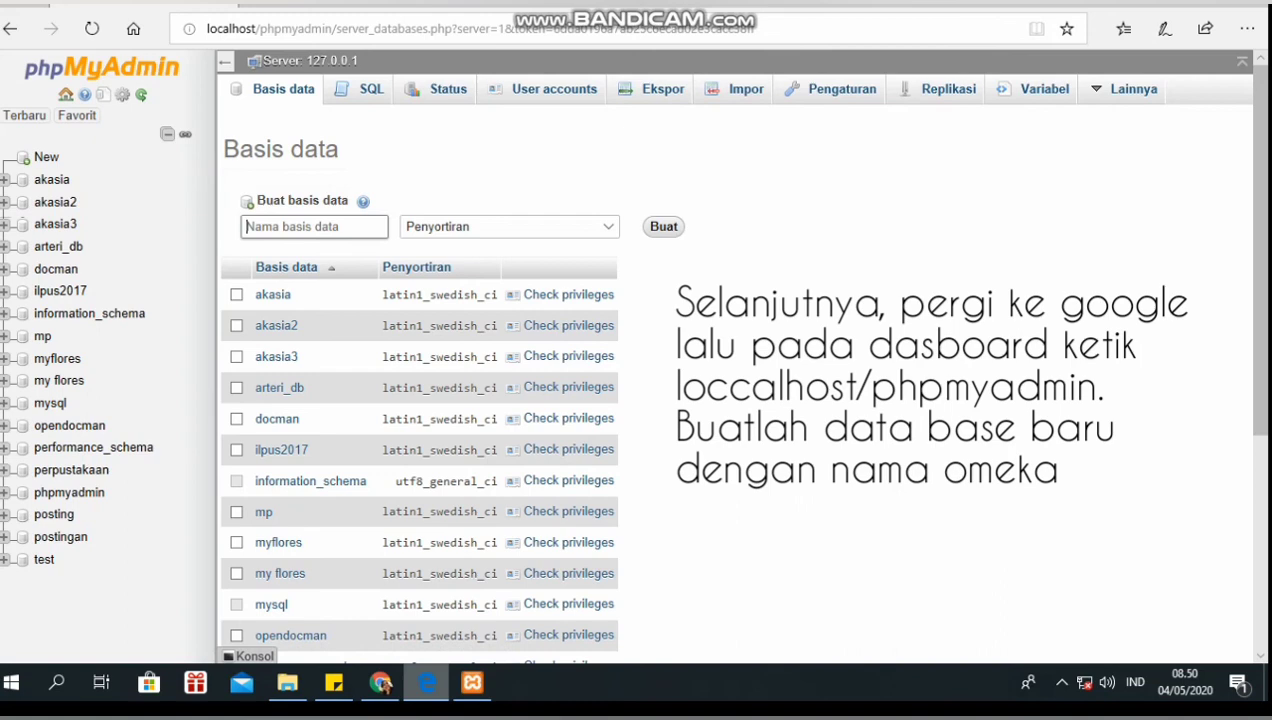
- Create the omeka database in phpMyAdmin and open db.ini in Notepad++
{"action": "type", "text": "omek"}
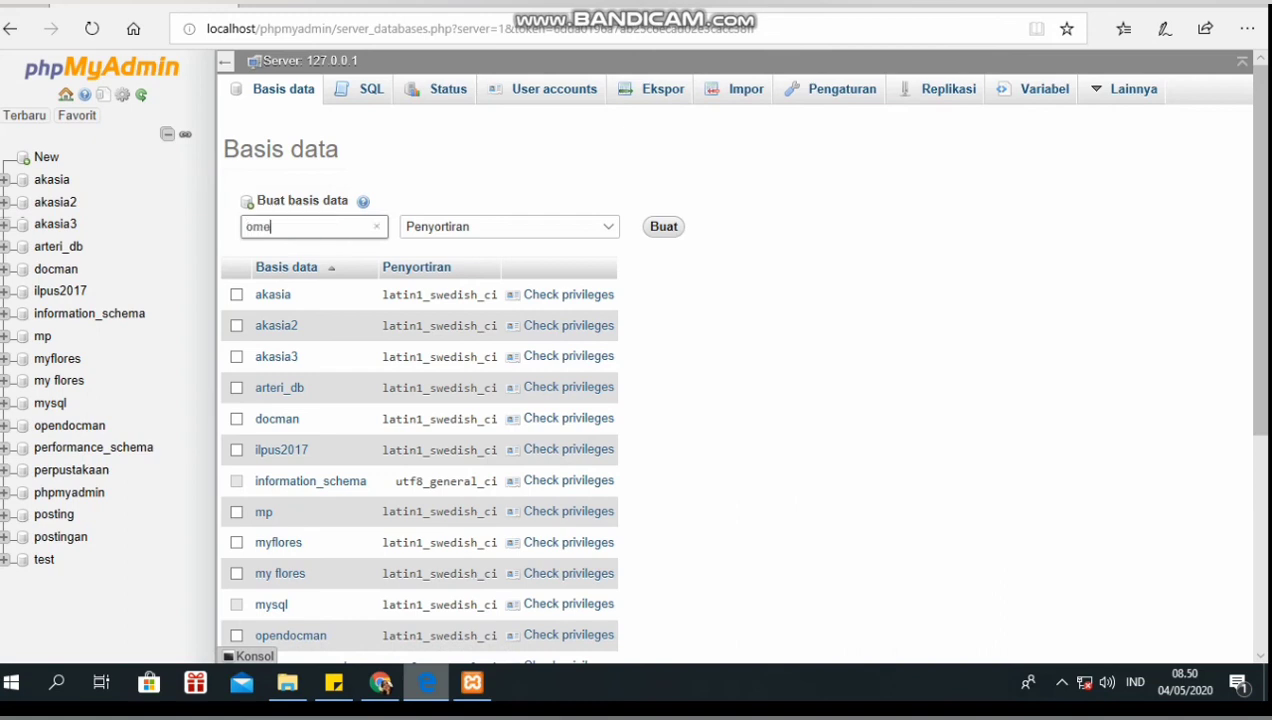
{"action": "type", "text": "a"}
{"action": "left_click", "coordinate": [663, 226]}
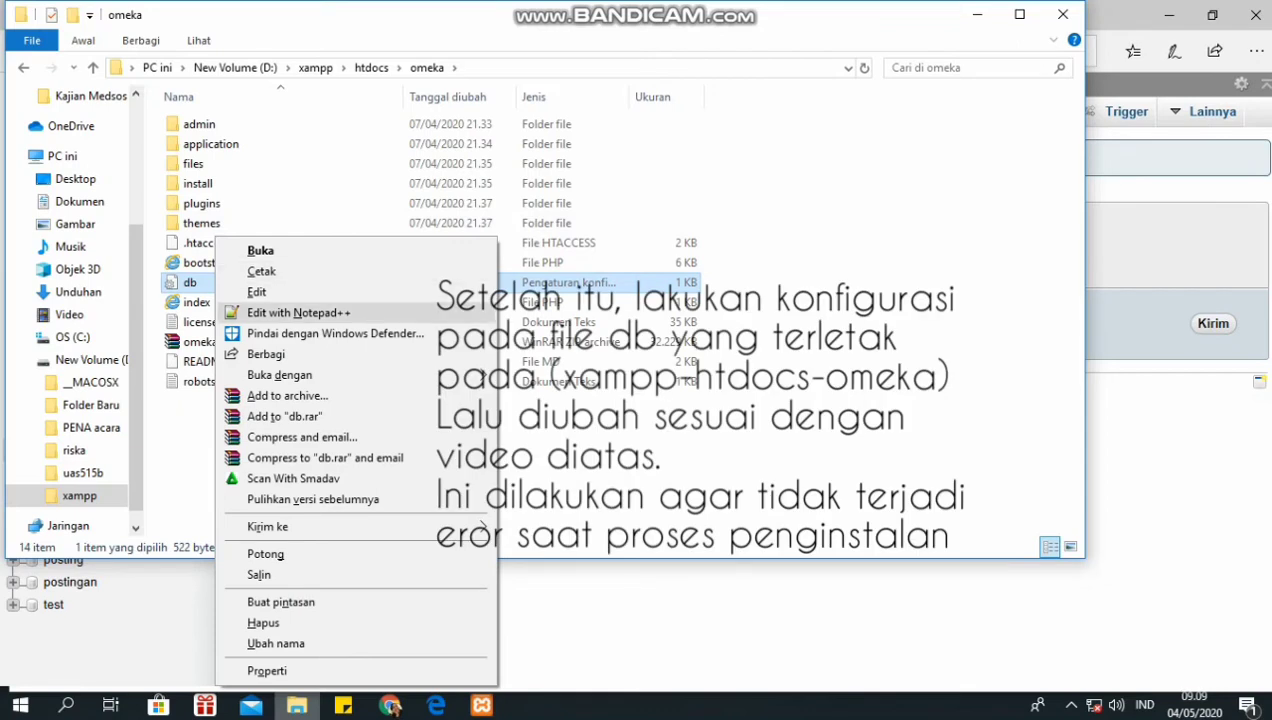
{"action": "left_click", "coordinate": [299, 311]}
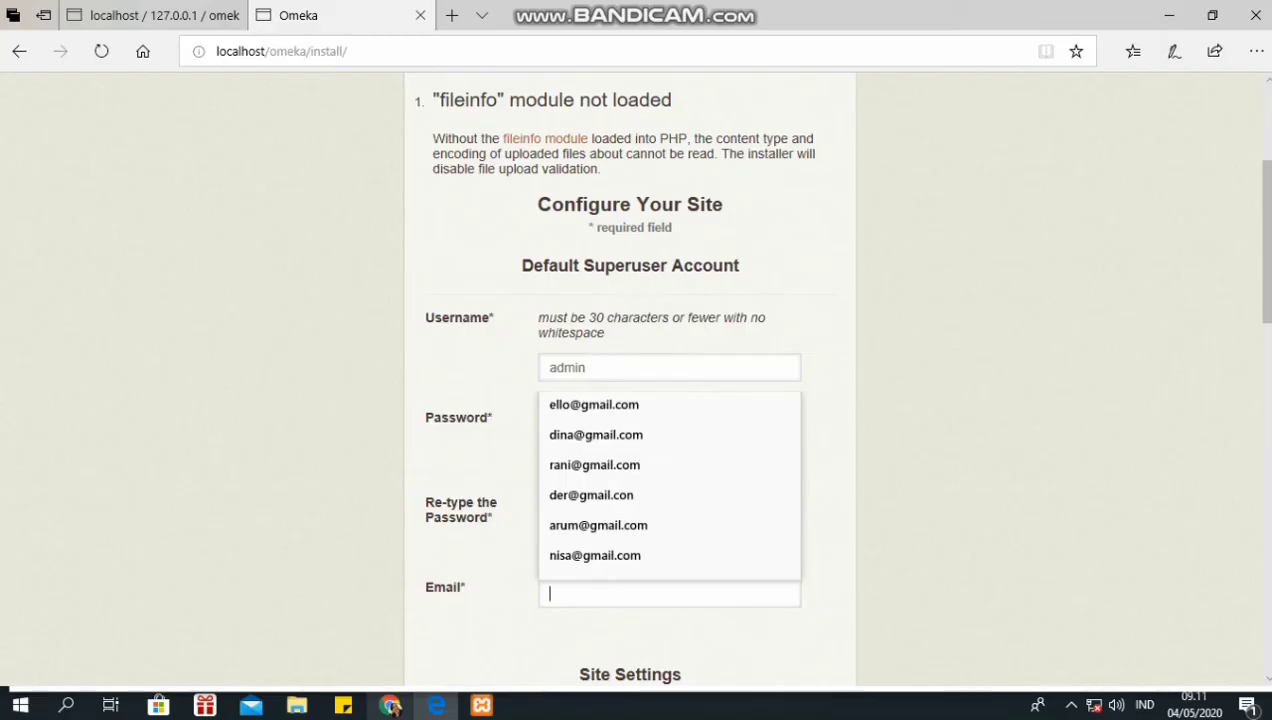
- Fill in the administrator e-mail using the saved address suggestion
{"action": "type", "text": "na"}
{"action": "key", "text": "Down"}
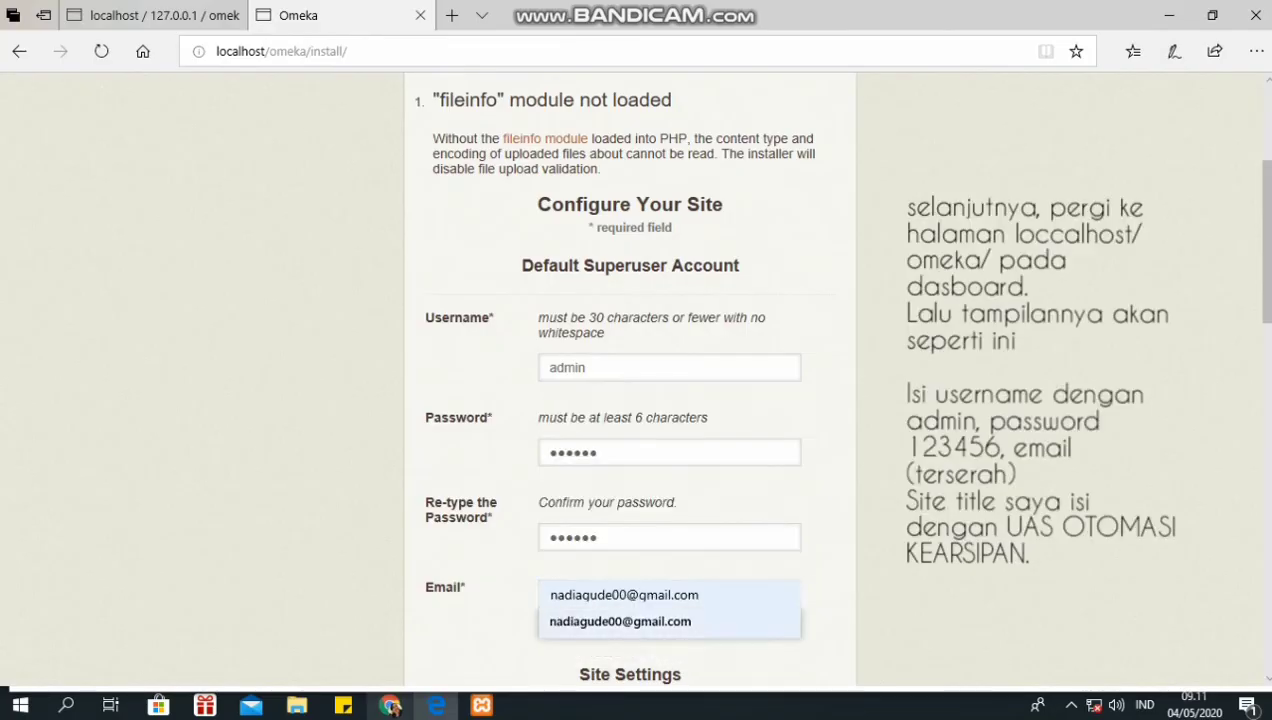
{"action": "key", "text": "Return"}
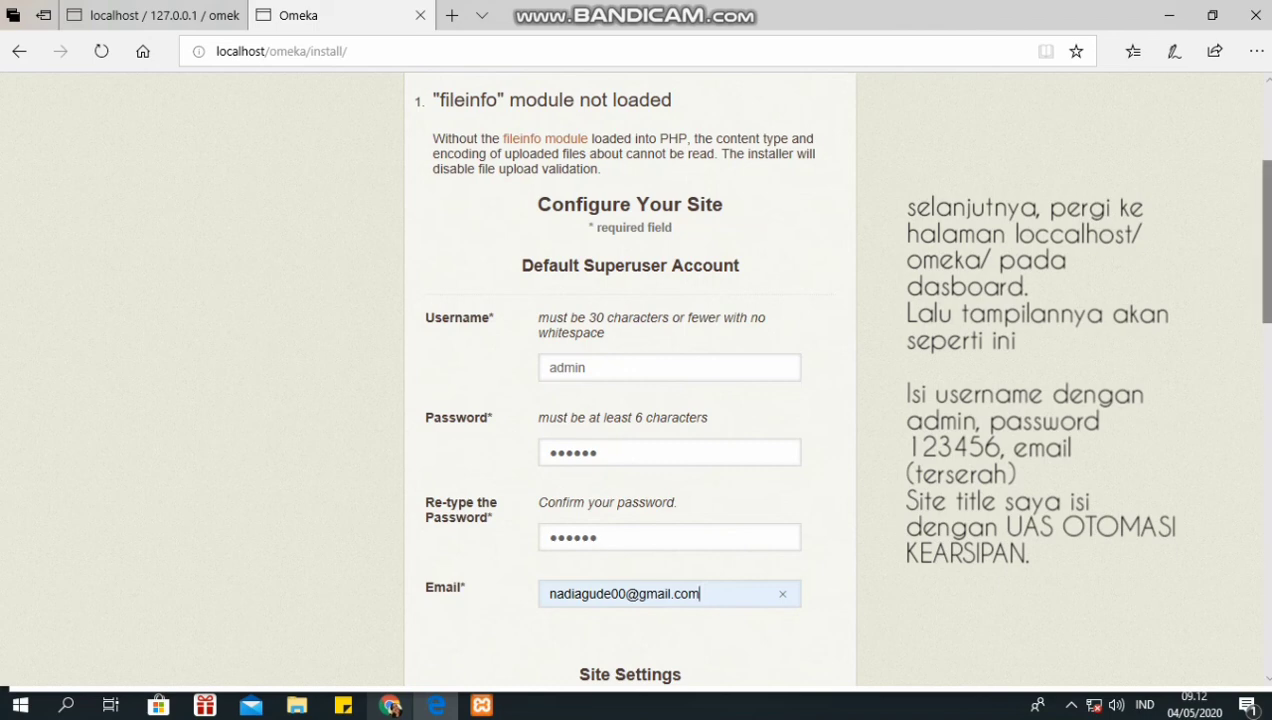
- Enter site title 'UAS OTOMASI KEARSIPAN KA' and submit the install form
{"action": "scroll", "coordinate": [630, 380], "scroll_direction": "down", "scroll_amount": 3}
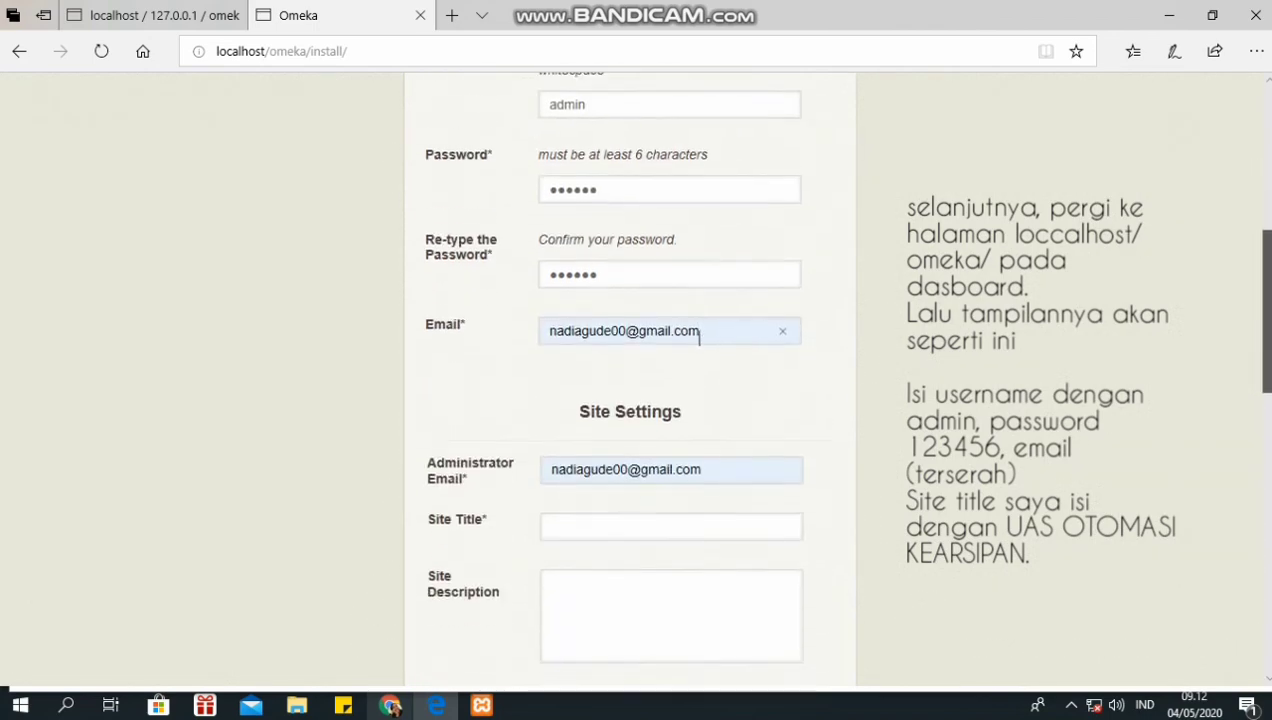
{"action": "left_click", "coordinate": [600, 495]}
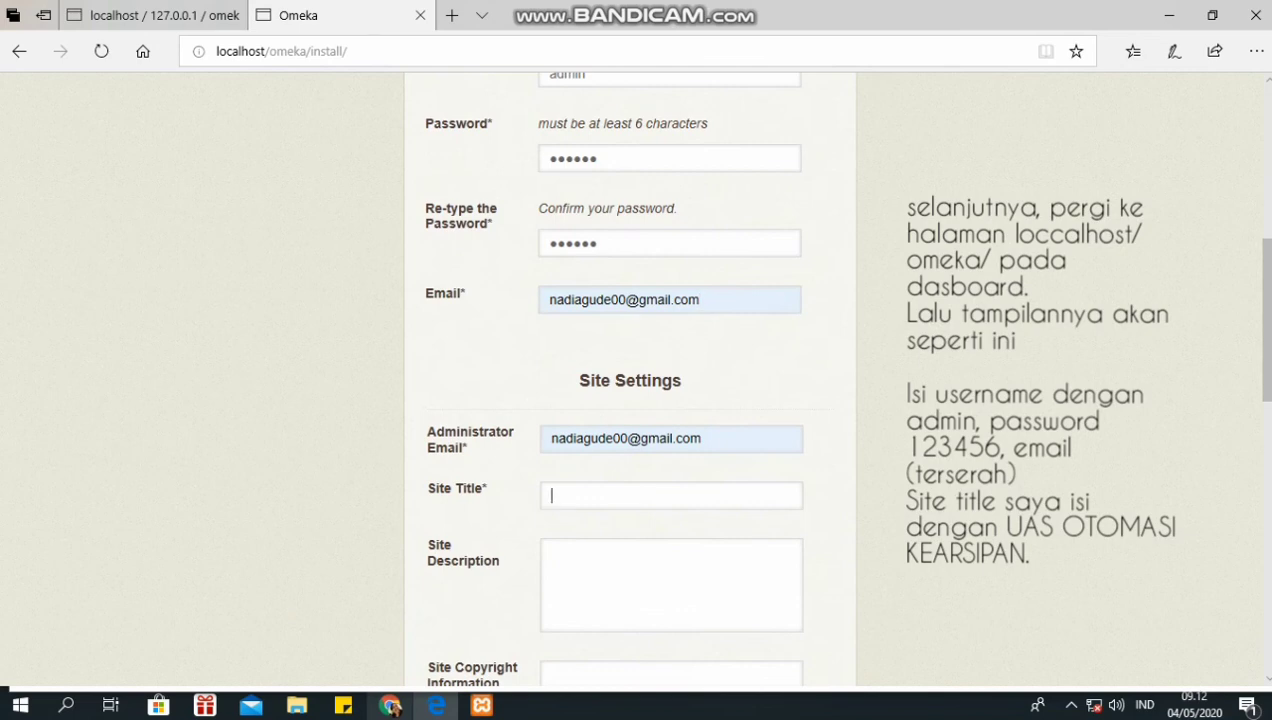
{"action": "type", "text": "UAS OTOMASI"}
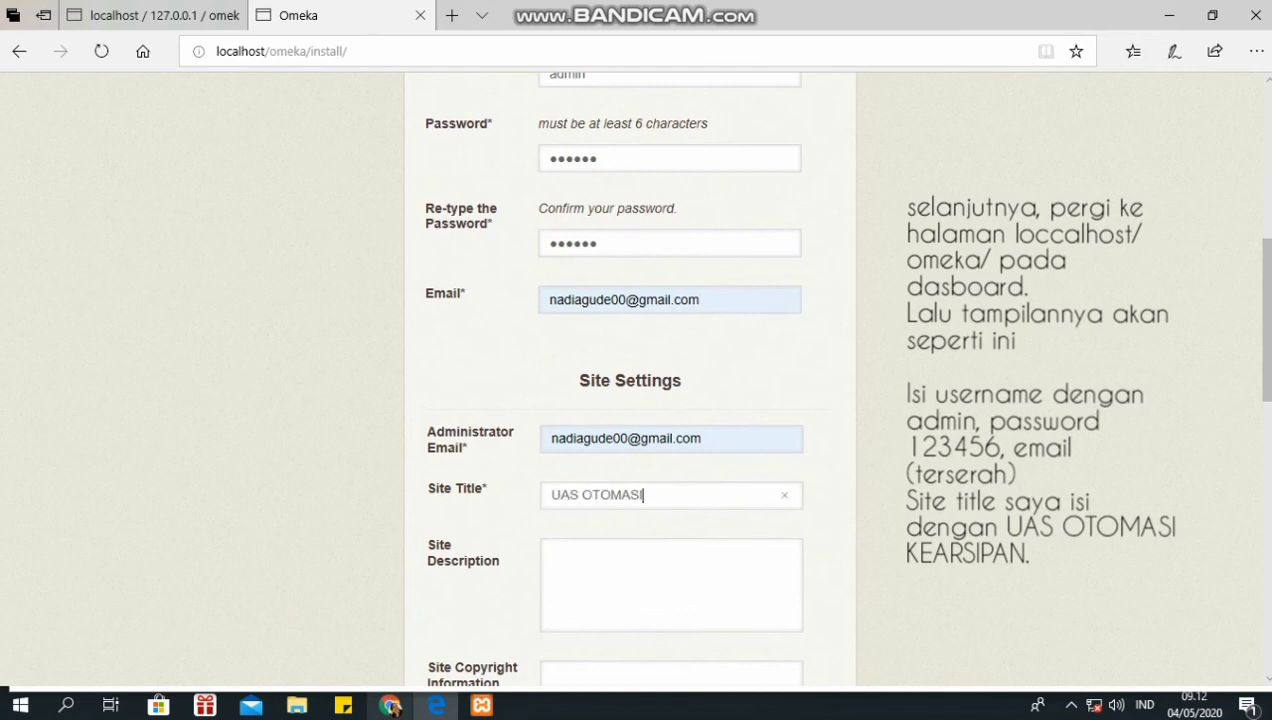
{"action": "type", "text": " KEARSIPAN K"}
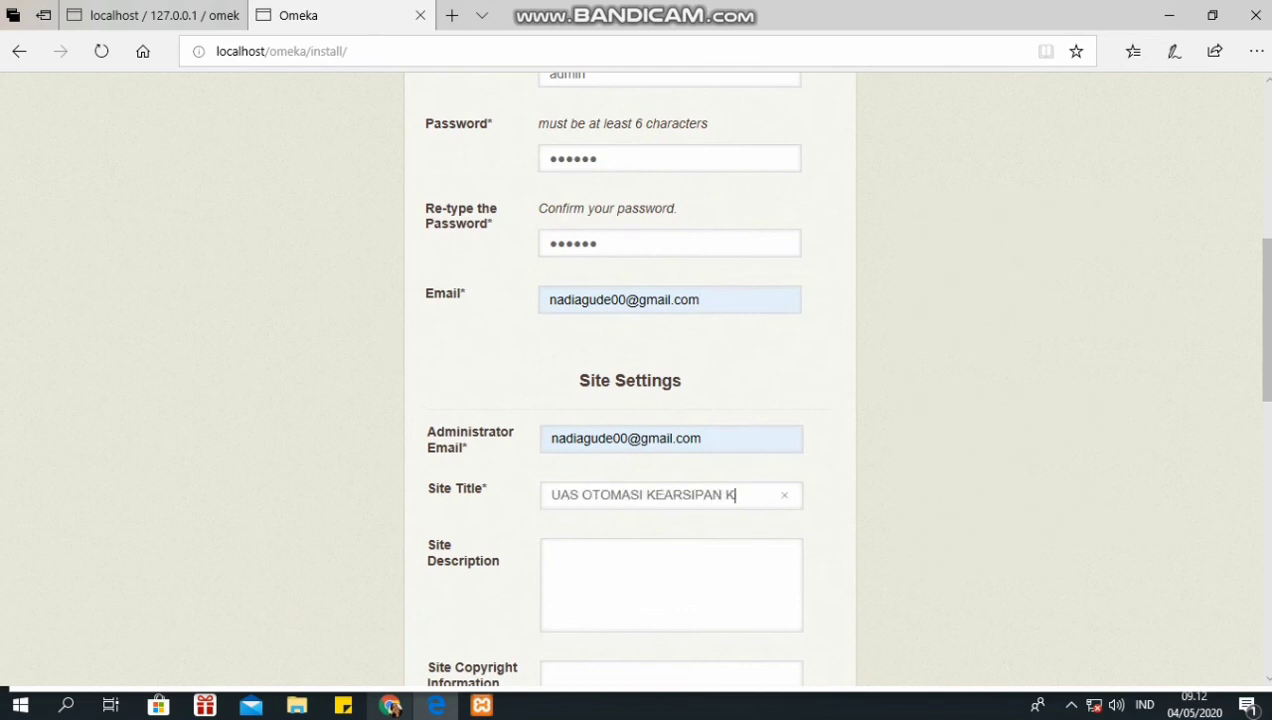
{"action": "type", "text": "A"}
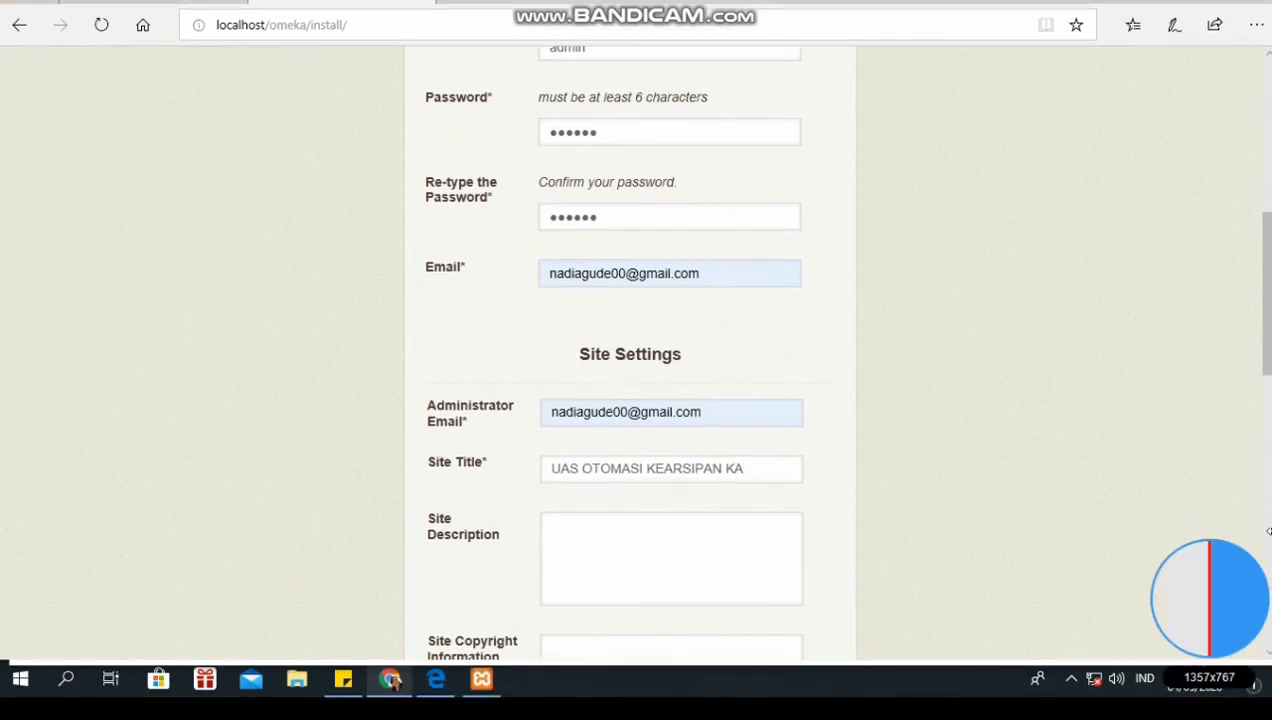
{"action": "scroll", "coordinate": [630, 380], "scroll_direction": "down", "scroll_amount": 5}
{"action": "scroll", "coordinate": [630, 380], "scroll_direction": "down", "scroll_amount": 3}
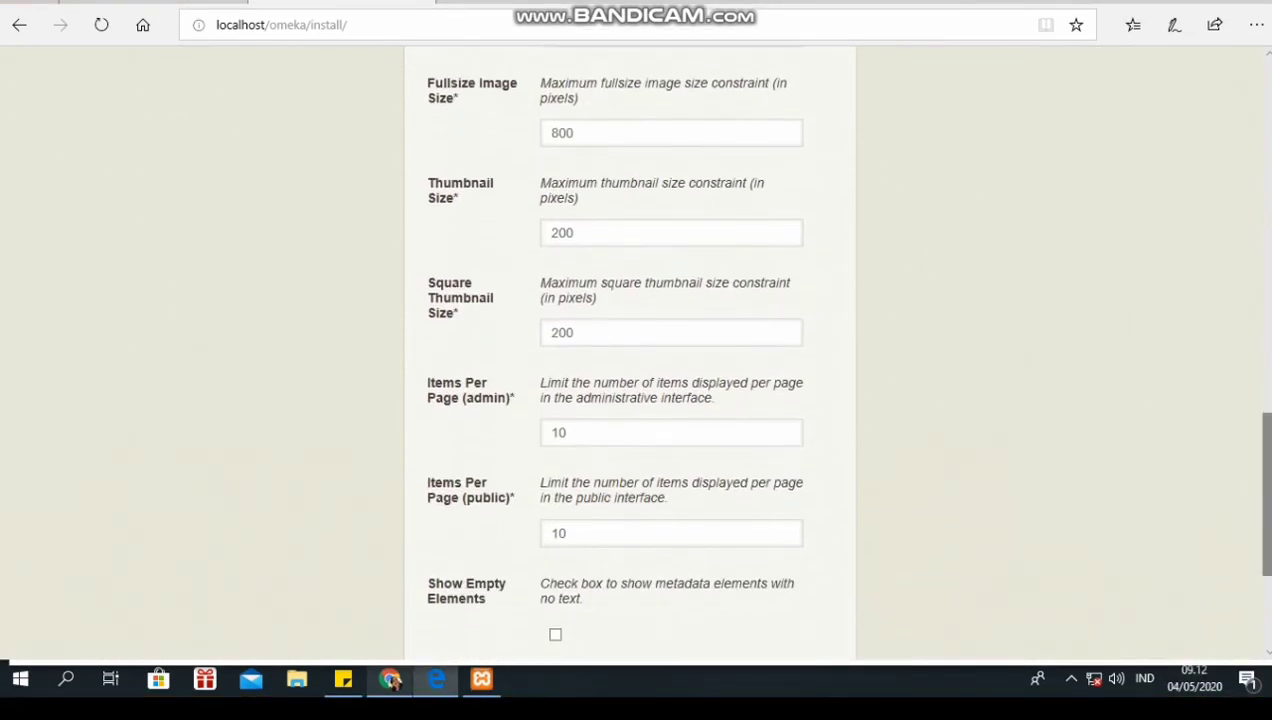
{"action": "scroll", "coordinate": [630, 380], "scroll_direction": "down", "scroll_amount": 3}
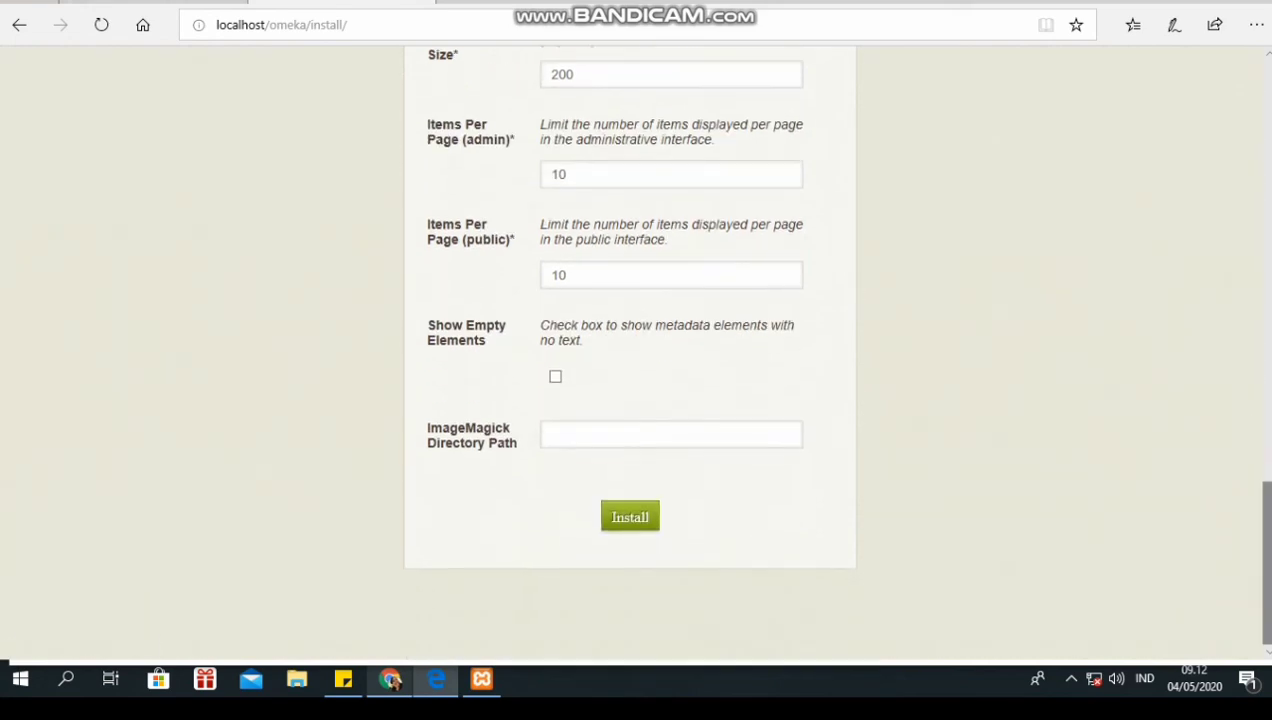
{"action": "left_click", "coordinate": [630, 517]}
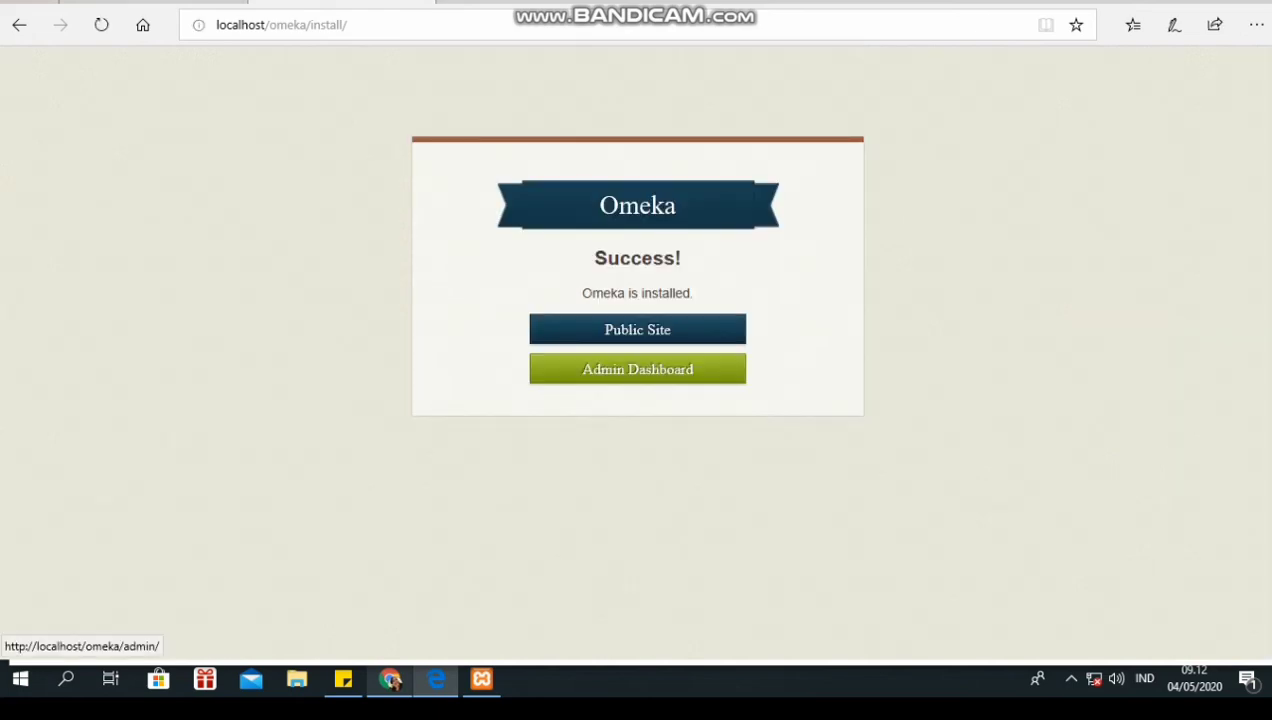
- Go to the Admin Dashboard and log in as admin with the account password
{"action": "left_click", "coordinate": [637, 369]}
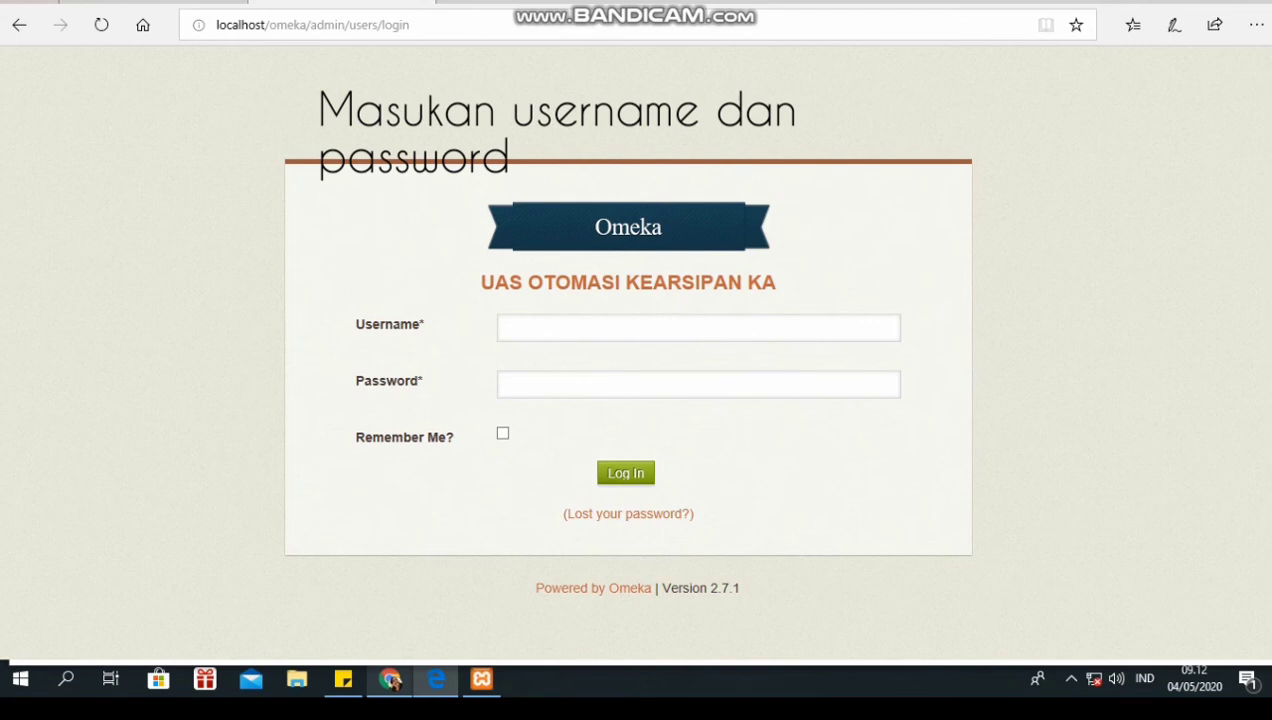
{"action": "type", "text": "A"}
{"action": "key", "text": "BackSpace"}
{"action": "type", "text": "admin"}
{"action": "key", "text": "Tab"}
{"action": "type", "text": "••••••"}
{"action": "key", "text": "Return"}
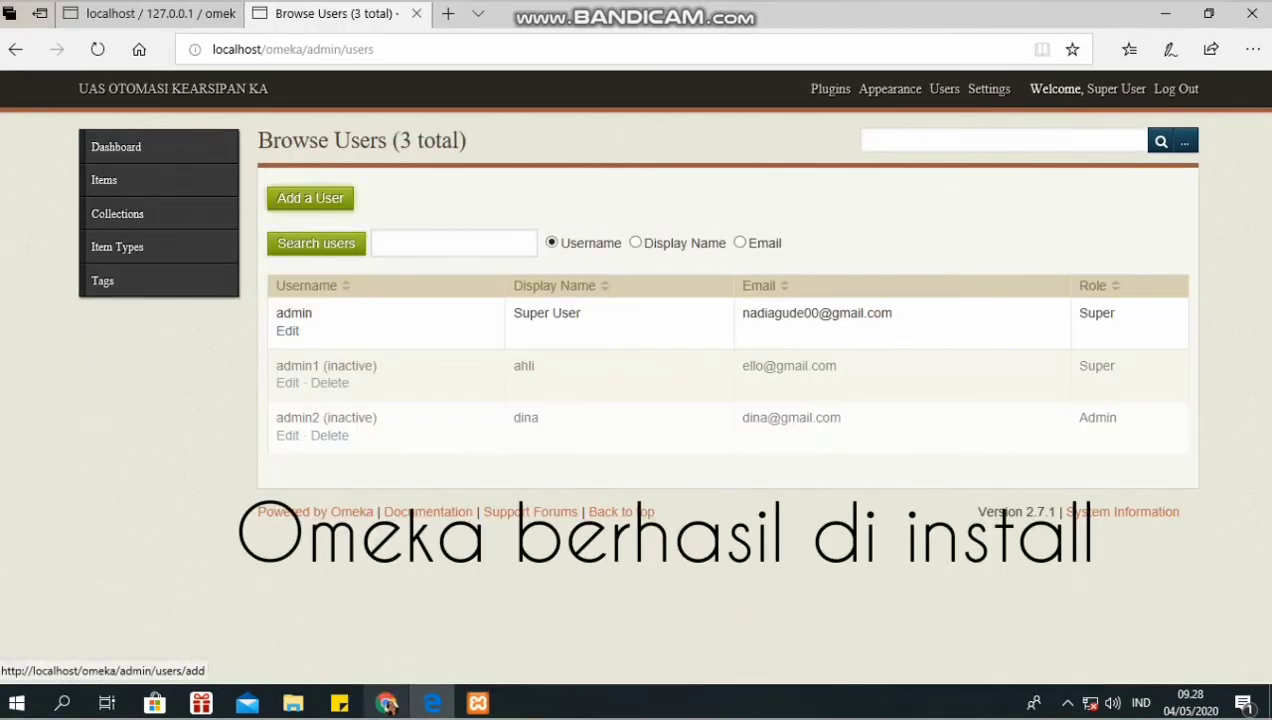
- Add user admin3 with display name ahli3 and Super role, then log out
{"action": "left_click", "coordinate": [310, 198]}
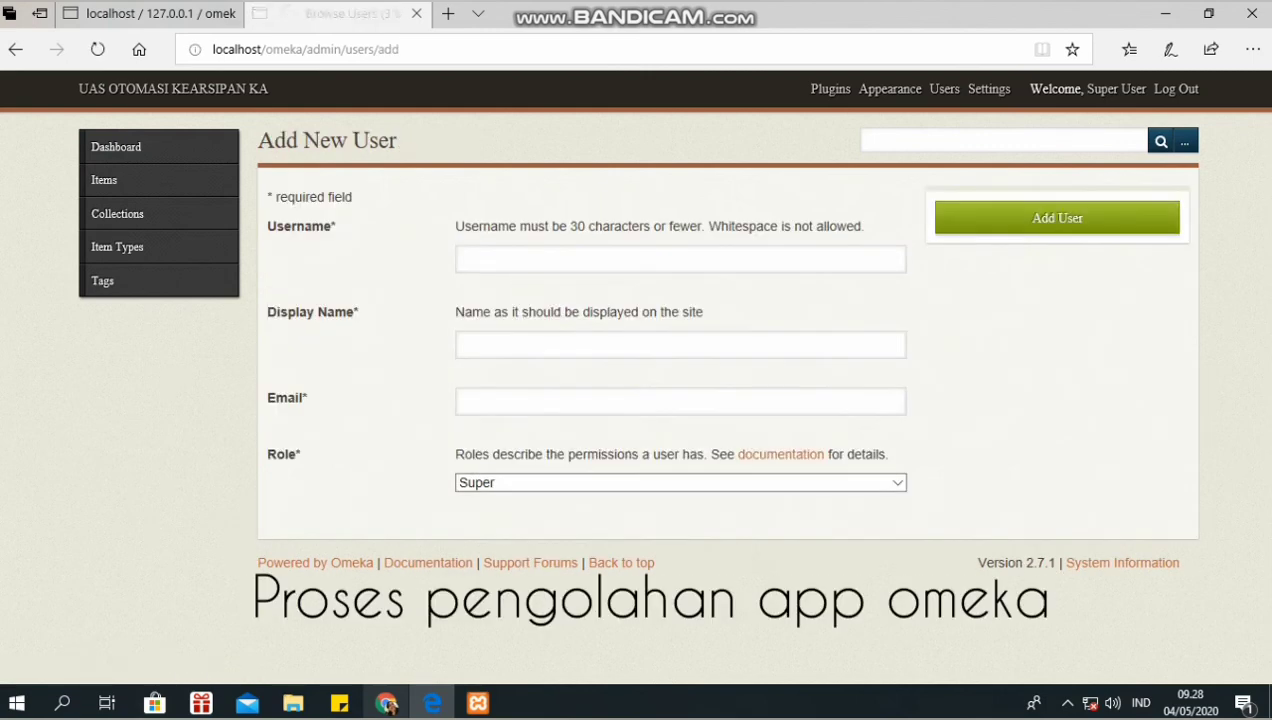
{"action": "left_click", "coordinate": [468, 259]}
{"action": "type", "text": "a"}
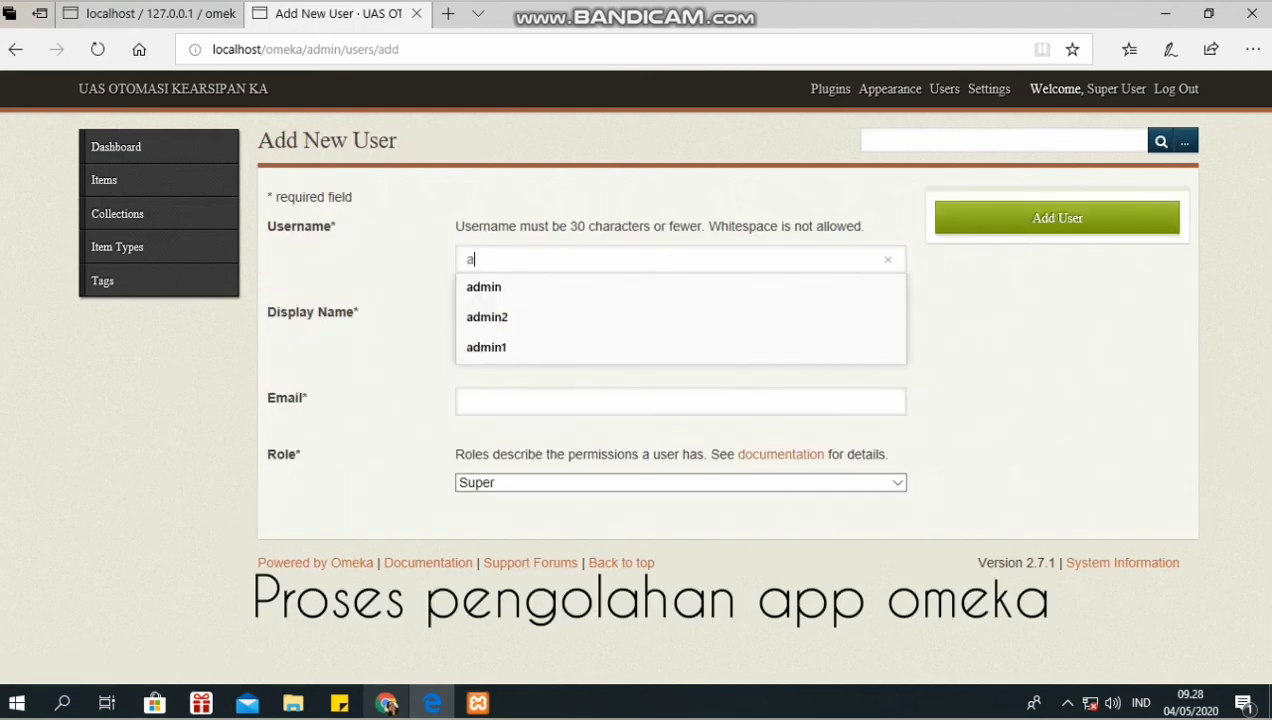
{"action": "type", "text": "dmin3"}
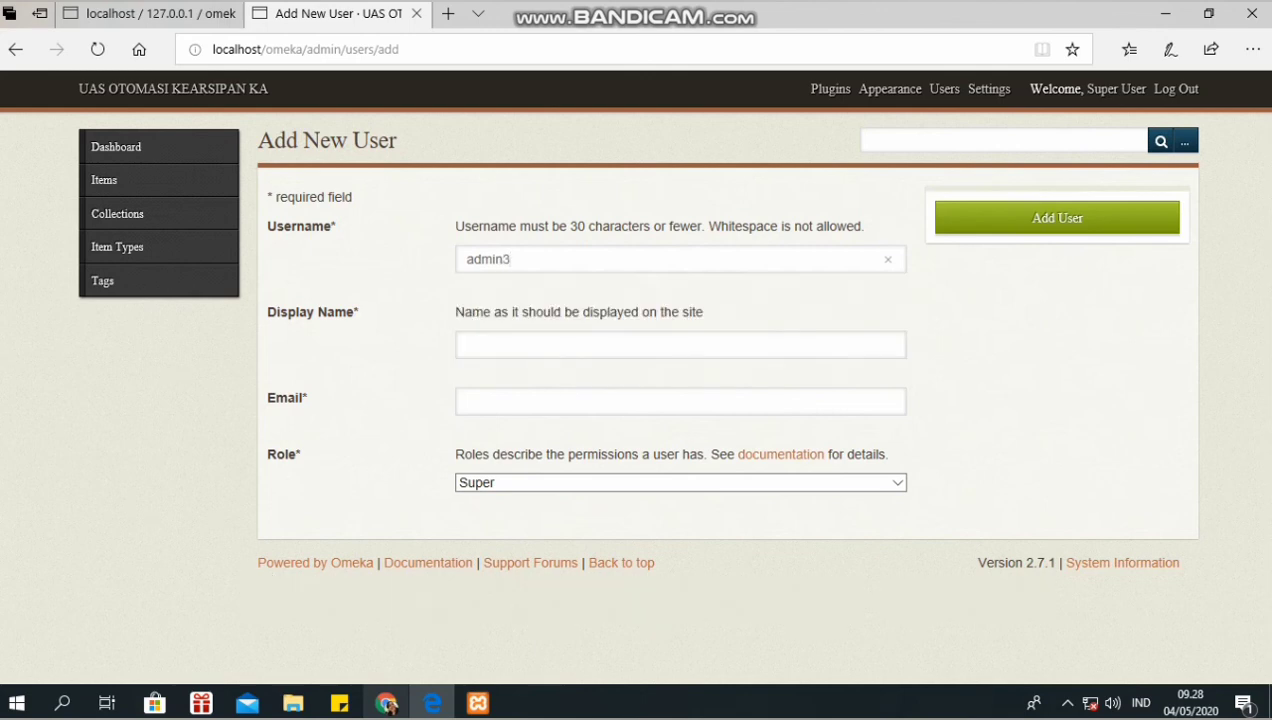
{"action": "type", "text": "a"}
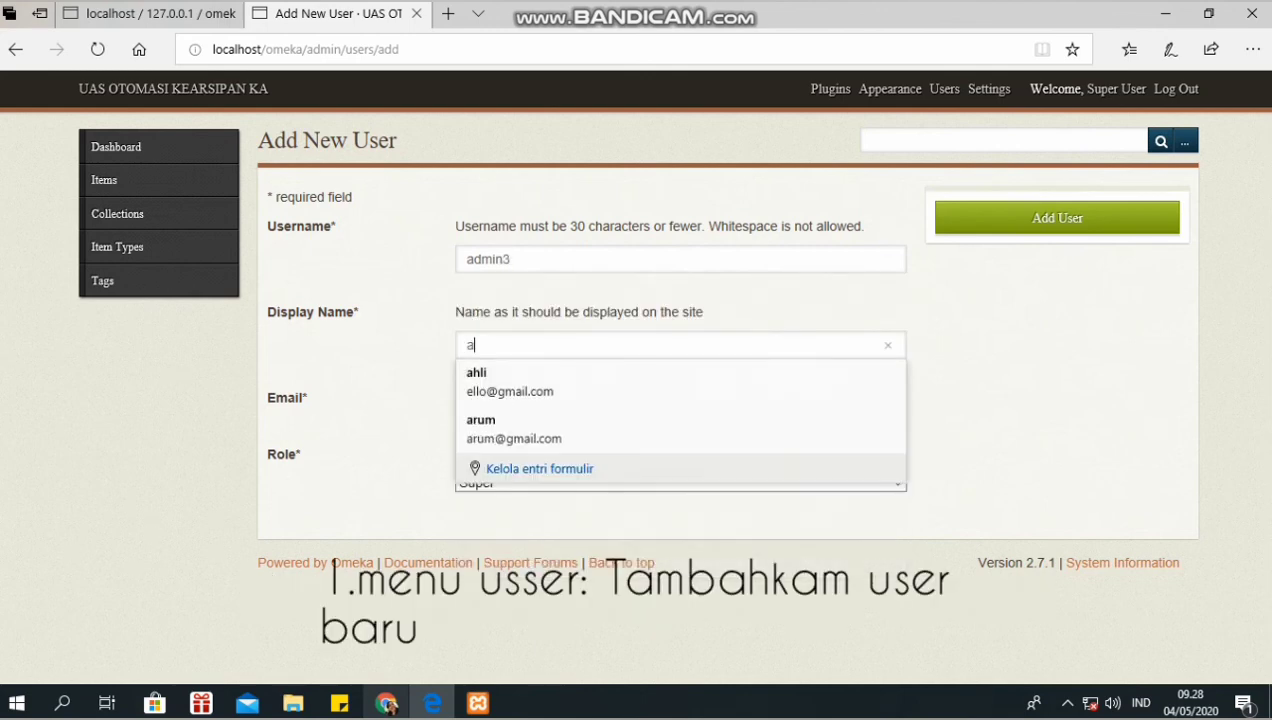
{"action": "type", "text": "hli3"}
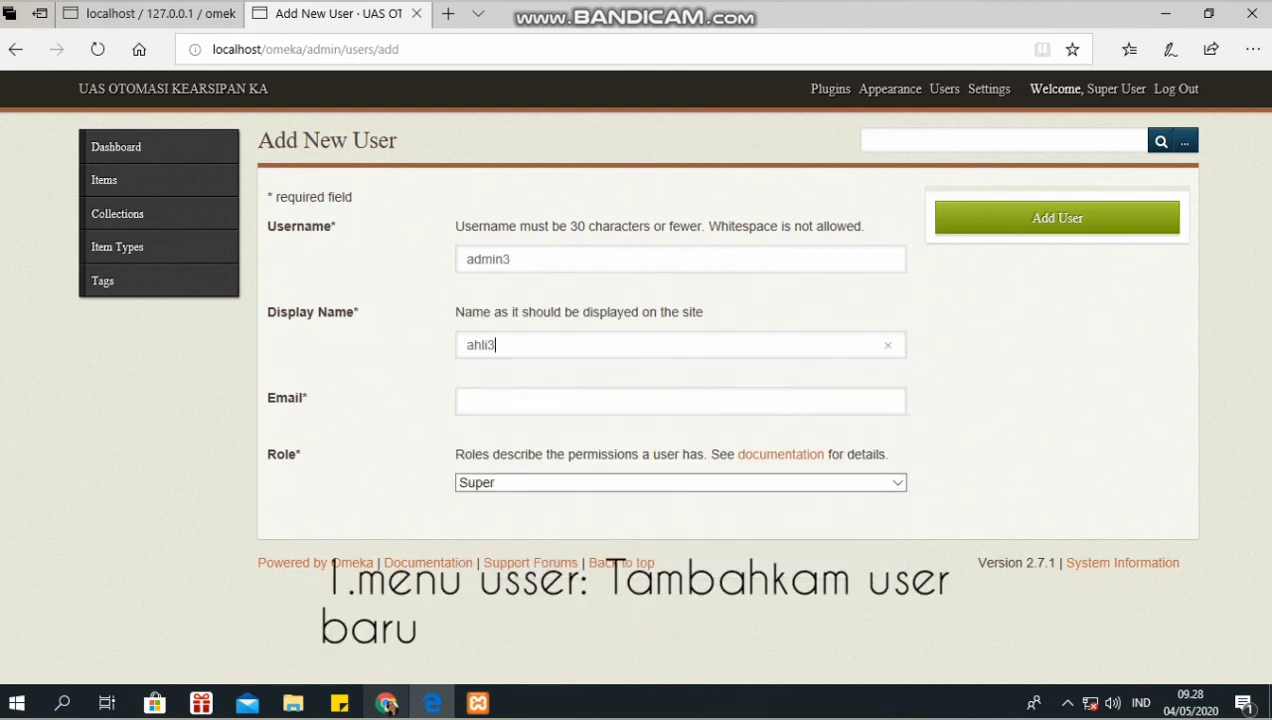
{"action": "left_click", "coordinate": [600, 402]}
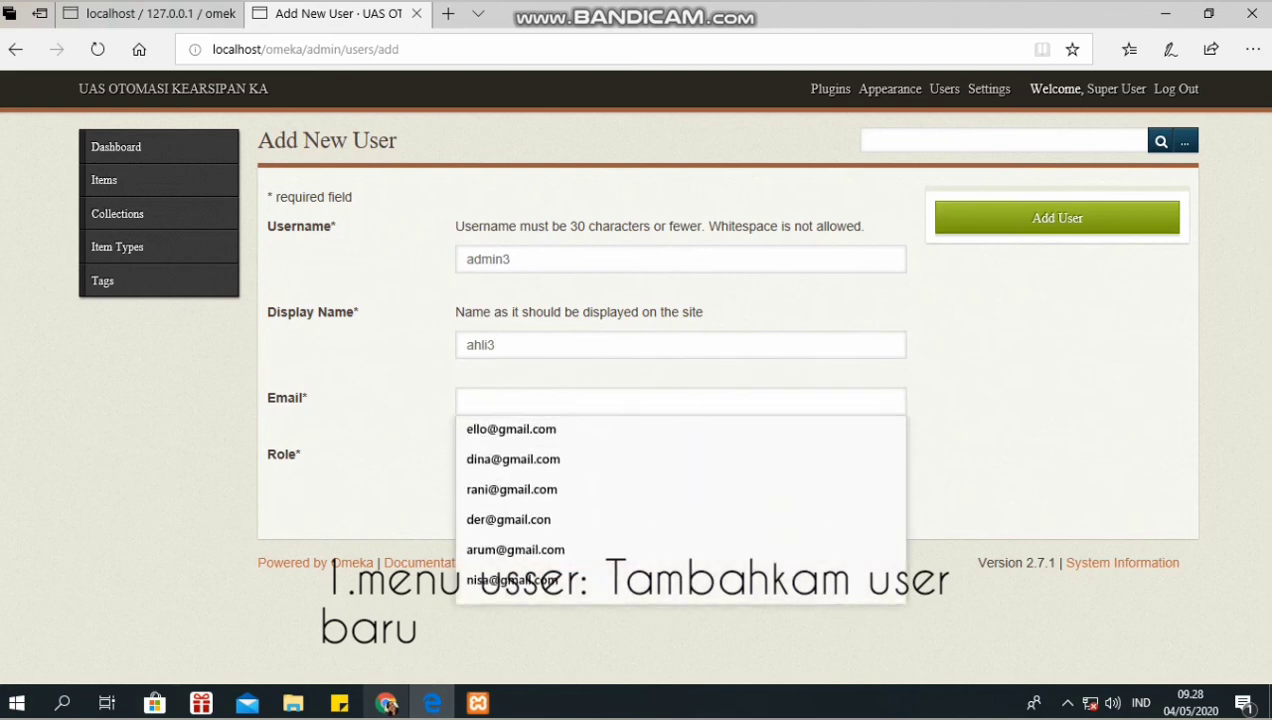
{"action": "key", "text": "Return"}
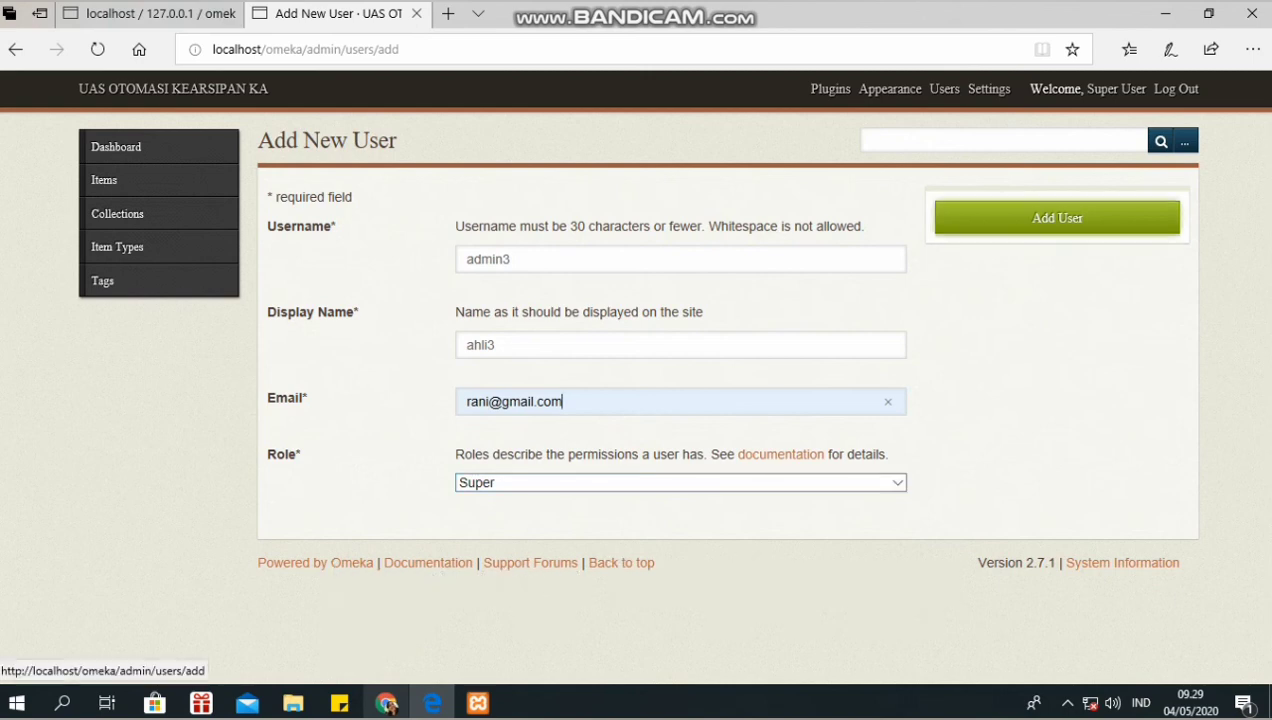
{"action": "key", "text": "Return"}
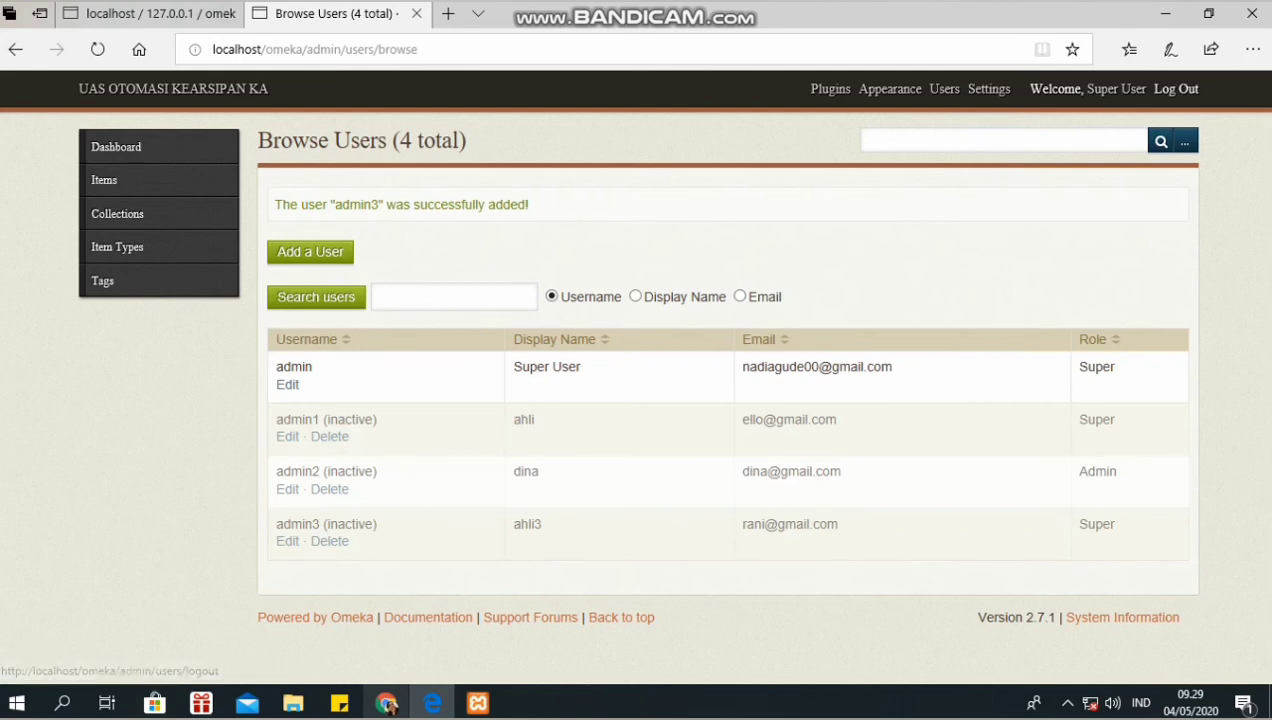
{"action": "left_click", "coordinate": [1176, 88]}
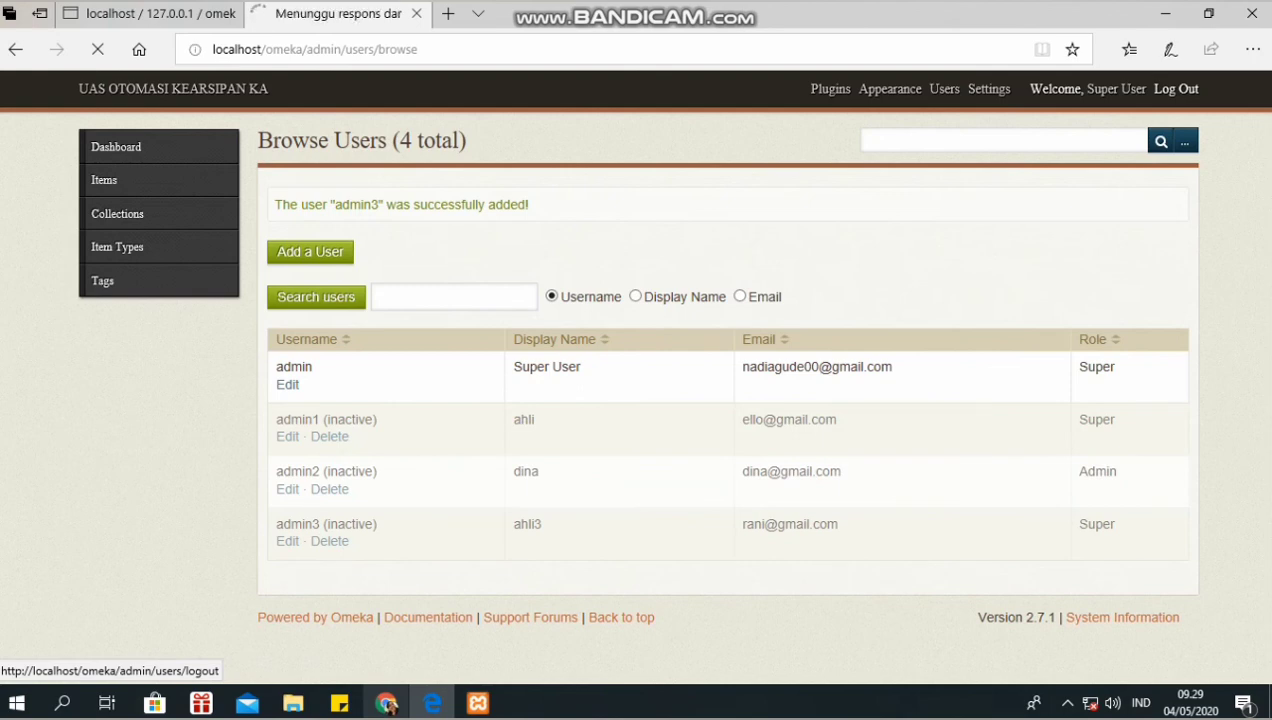
- Log in as admin3 with that user's password
{"action": "type", "text": "a"}
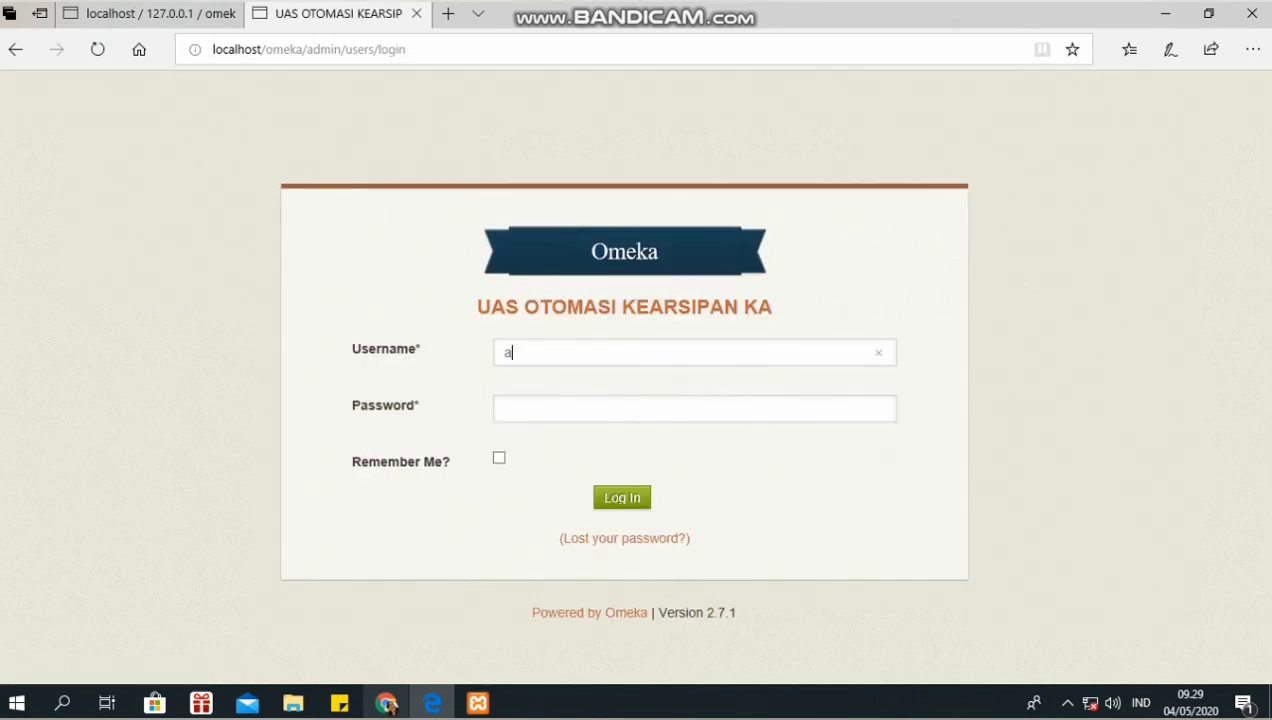
{"action": "type", "text": "dmin3"}
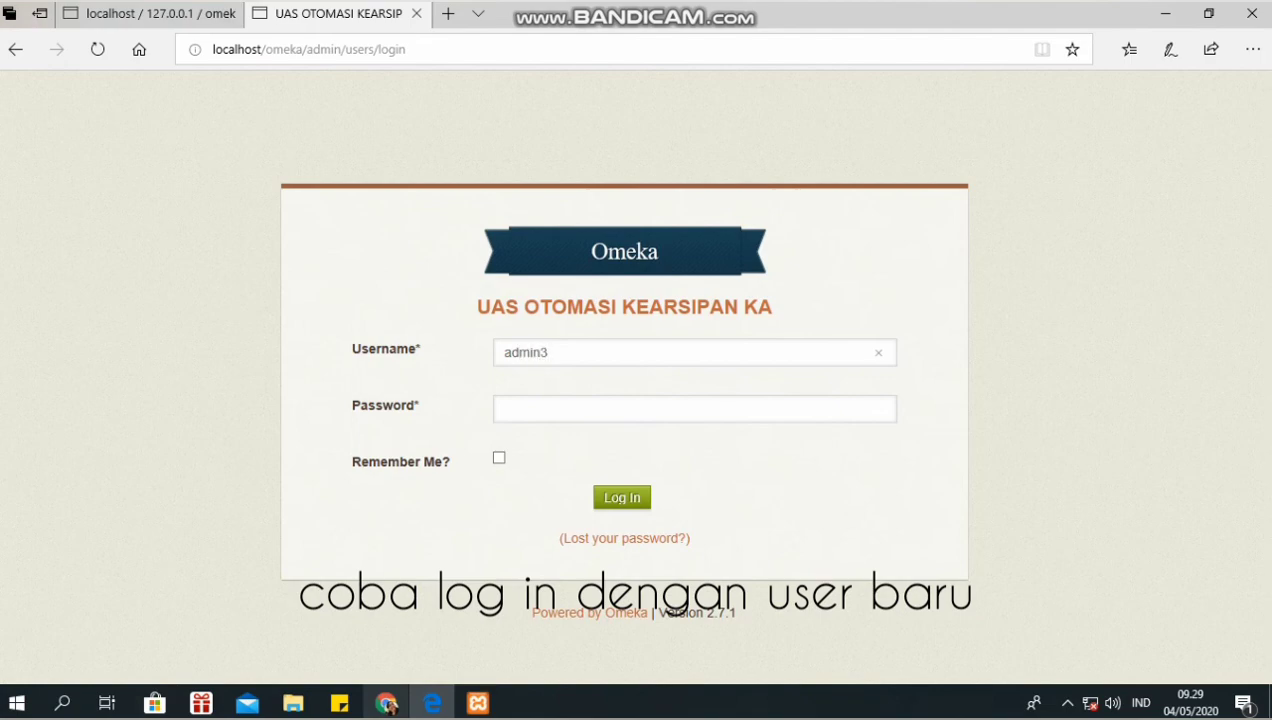
{"action": "key", "text": "Tab"}
{"action": "type", "text": "1234"}
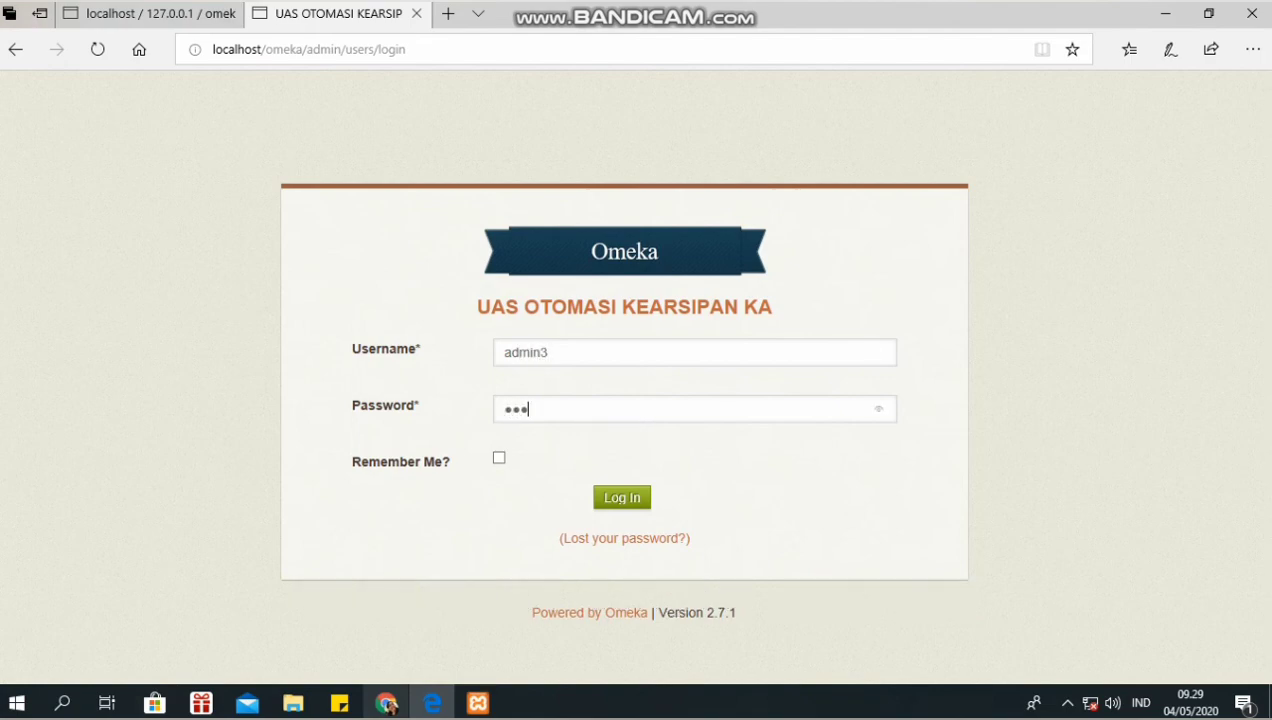
{"action": "key", "text": "Return"}
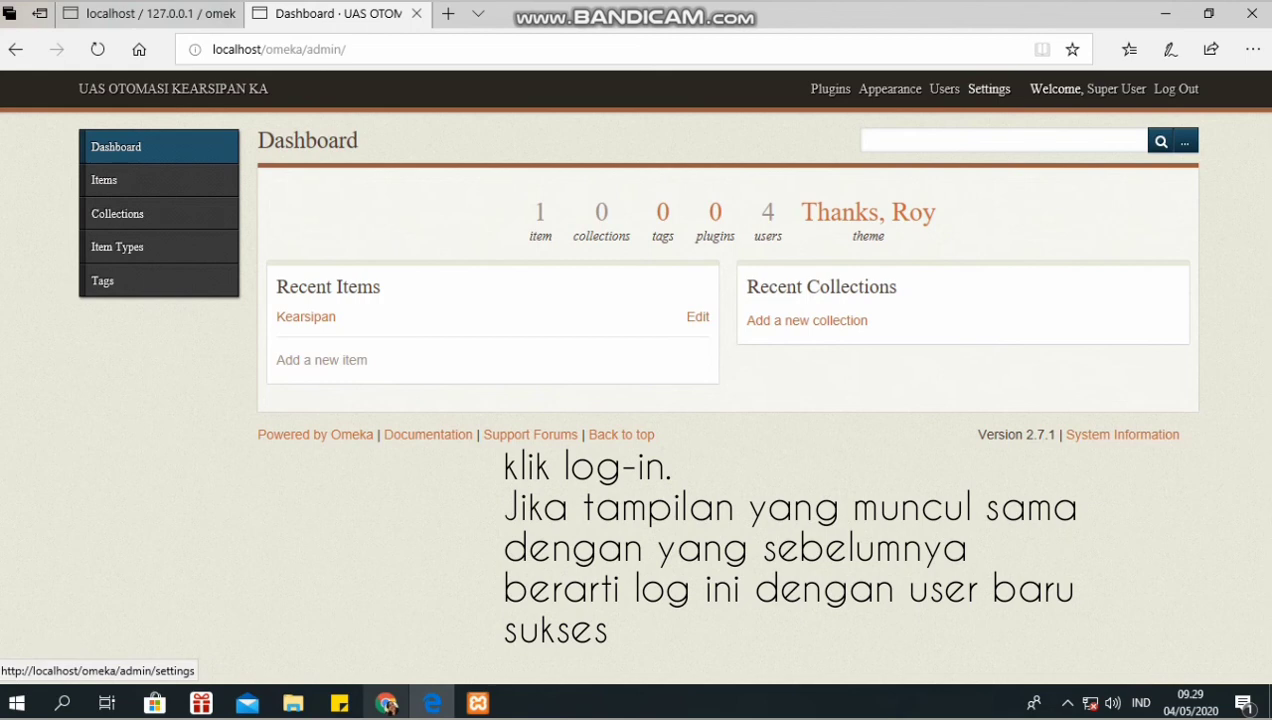
- Open the Settings page from the admin top bar
{"action": "left_click", "coordinate": [989, 89]}
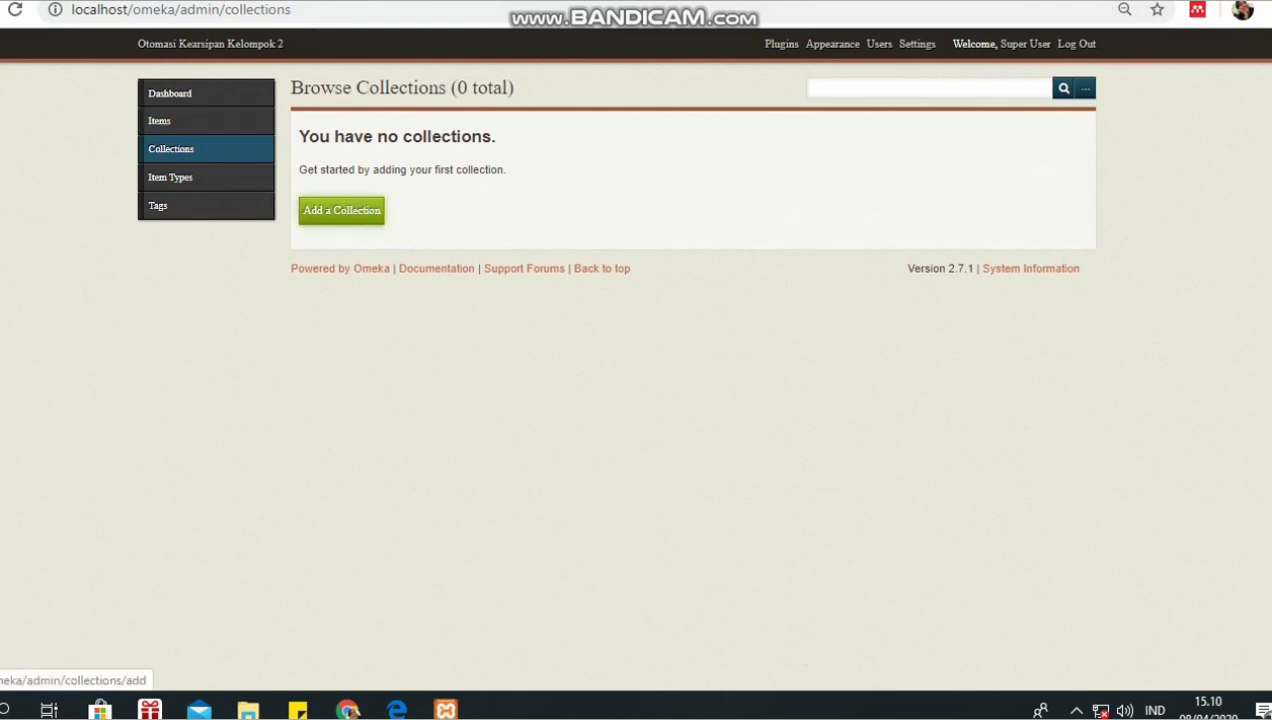
- Start a new collection from the Browse Collections page
{"action": "left_click", "coordinate": [341, 210]}
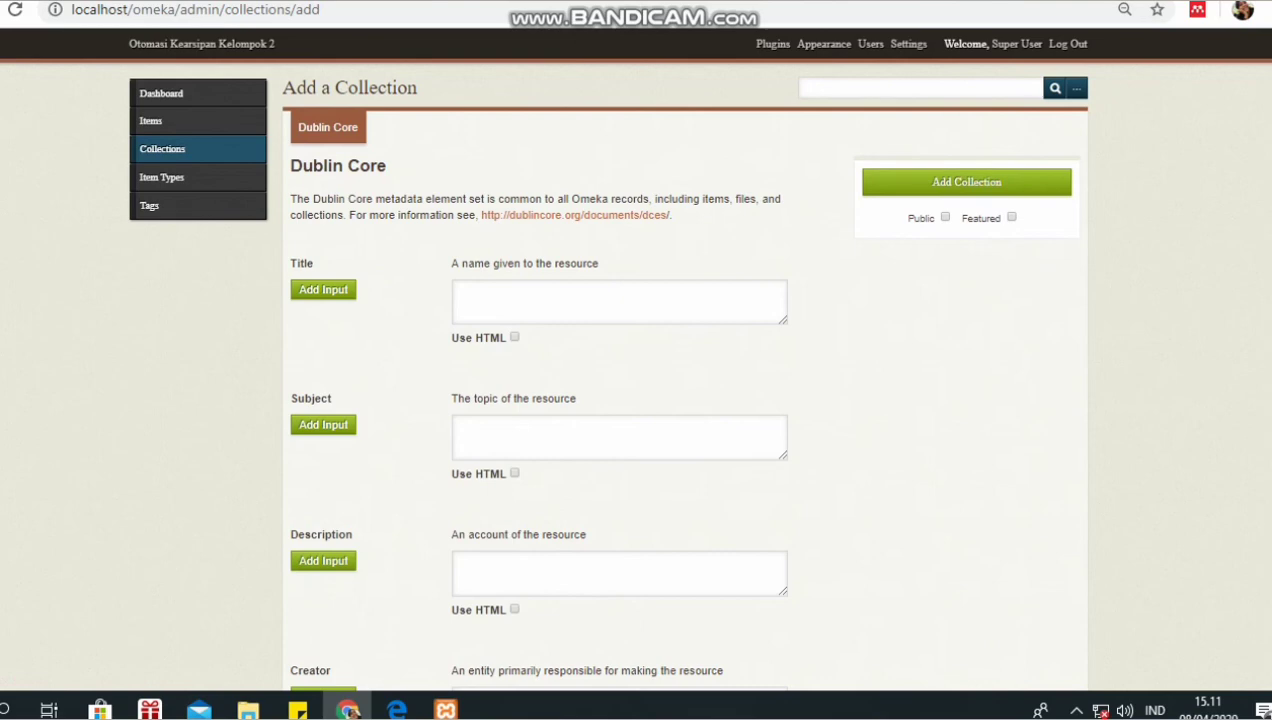
- Enter the collection Title 'Kerasipan Elektronik' and Subject 'Arsip'
{"action": "left_click", "coordinate": [619, 302]}
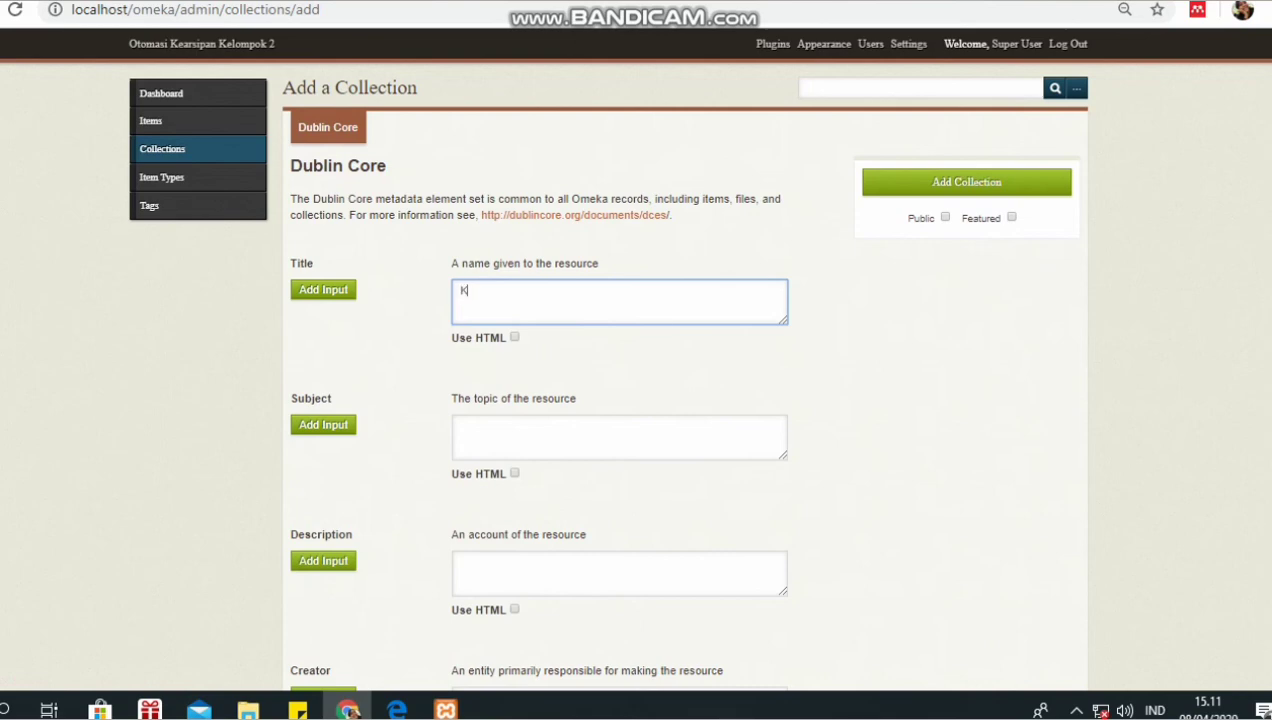
{"action": "type", "text": "k"}
{"action": "key", "text": "BackSpace"}
{"action": "type", "text": "Kerasipan Elektronik"}
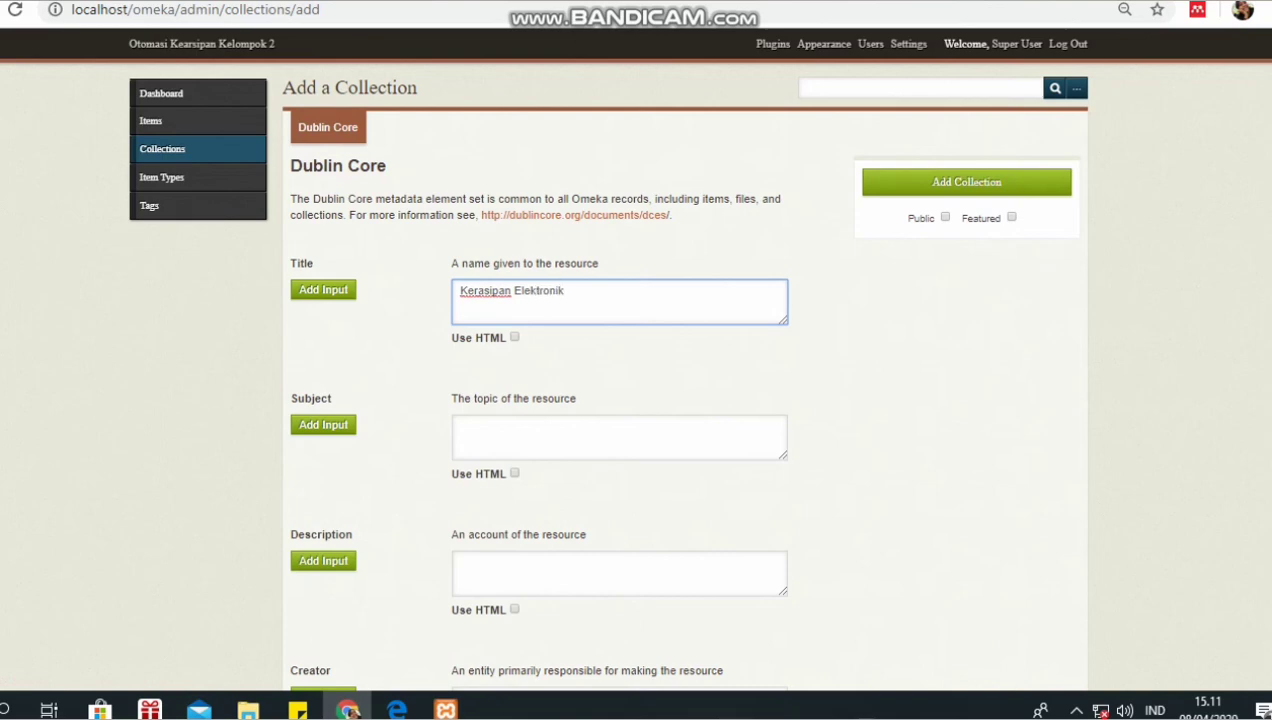
{"action": "left_click", "coordinate": [619, 438]}
{"action": "type", "text": "A"}
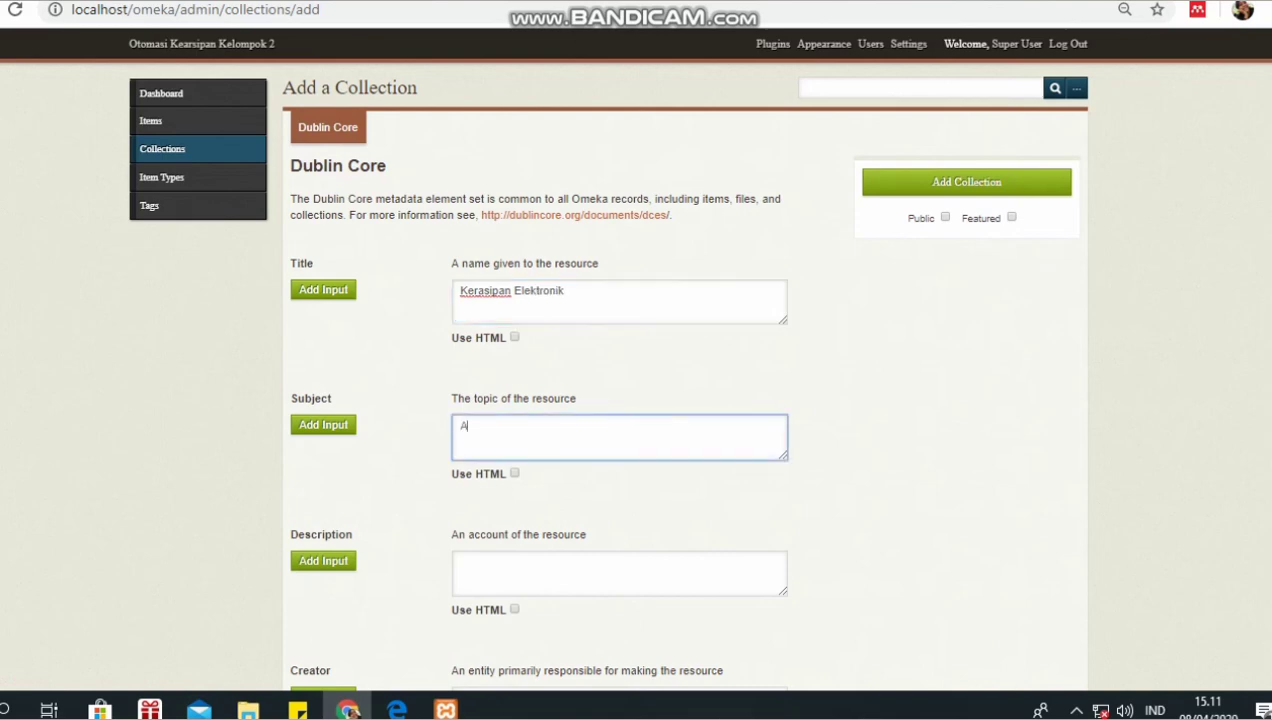
{"action": "type", "text": "rsip"}
- Fill the collection's Source field with the author's full name
{"action": "scroll", "coordinate": [679, 375], "scroll_direction": "down", "scroll_amount": 3}
{"action": "scroll", "coordinate": [679, 375], "scroll_direction": "down", "scroll_amount": 1}
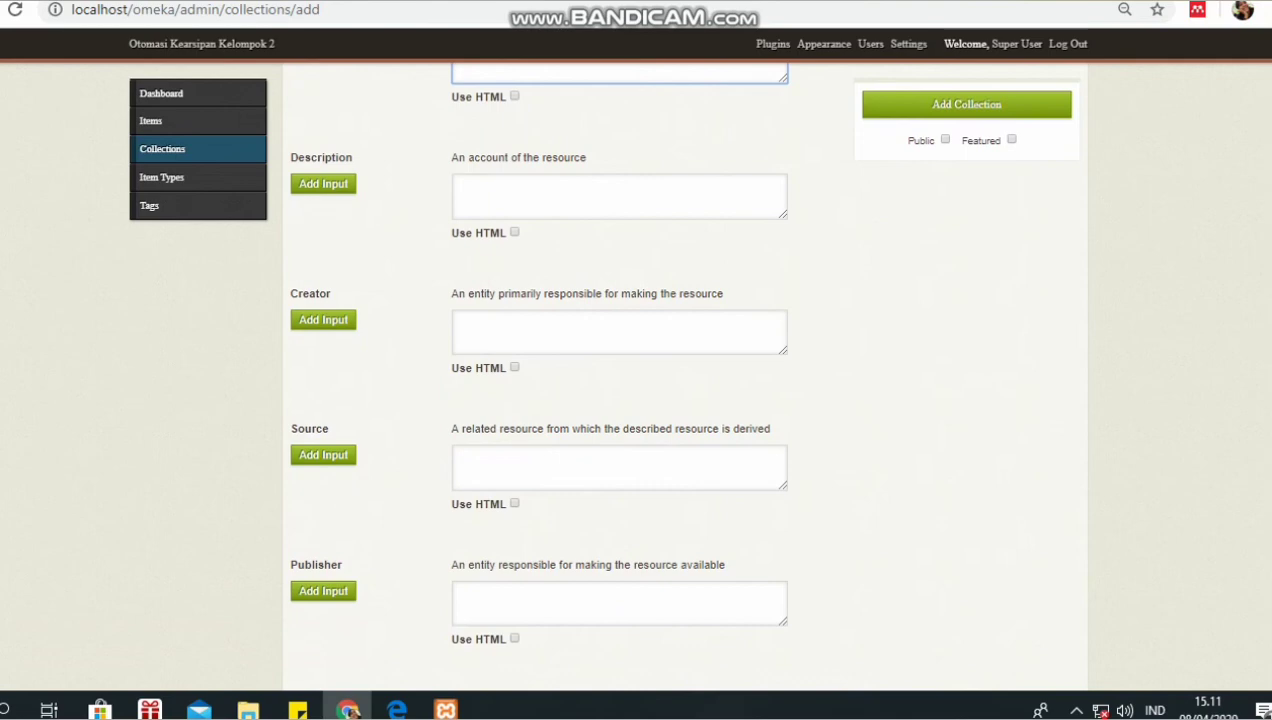
{"action": "left_click", "coordinate": [619, 467]}
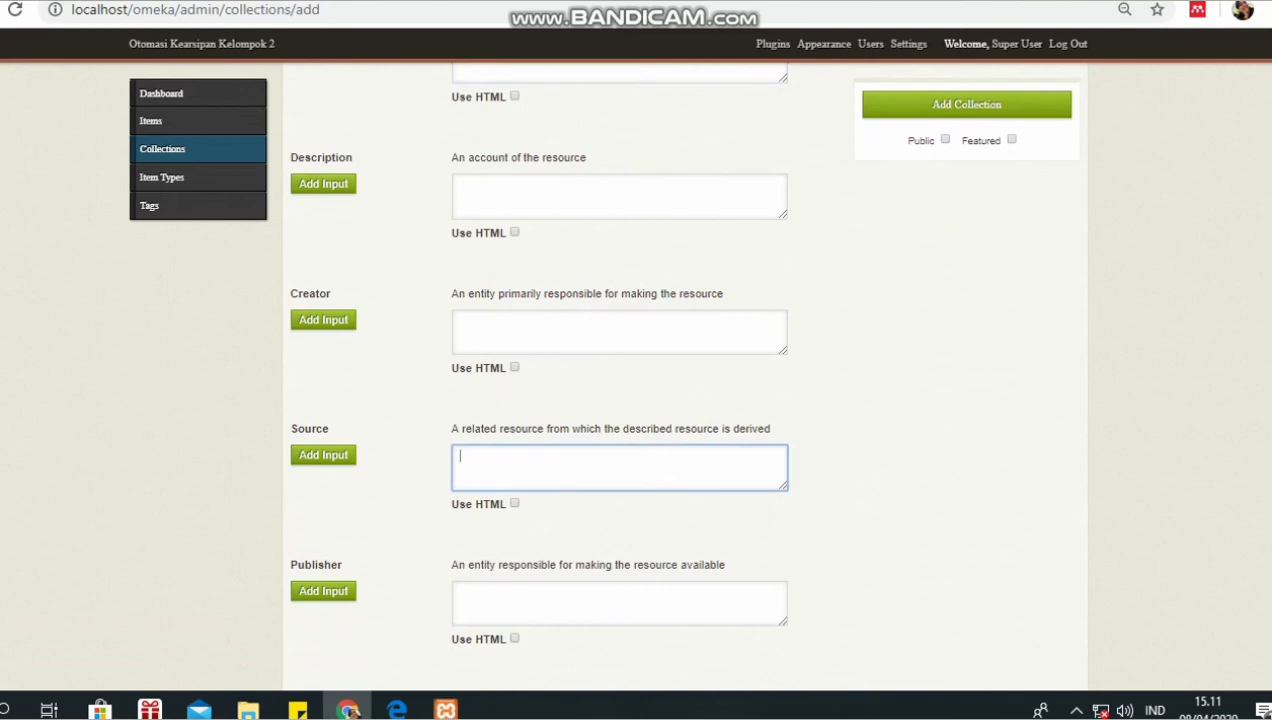
- Correct the spelling of the author's name in the Source field
{"action": "scroll", "coordinate": [570, 390], "scroll_direction": "down", "scroll_amount": 2}
{"action": "left_click", "coordinate": [600, 414]}
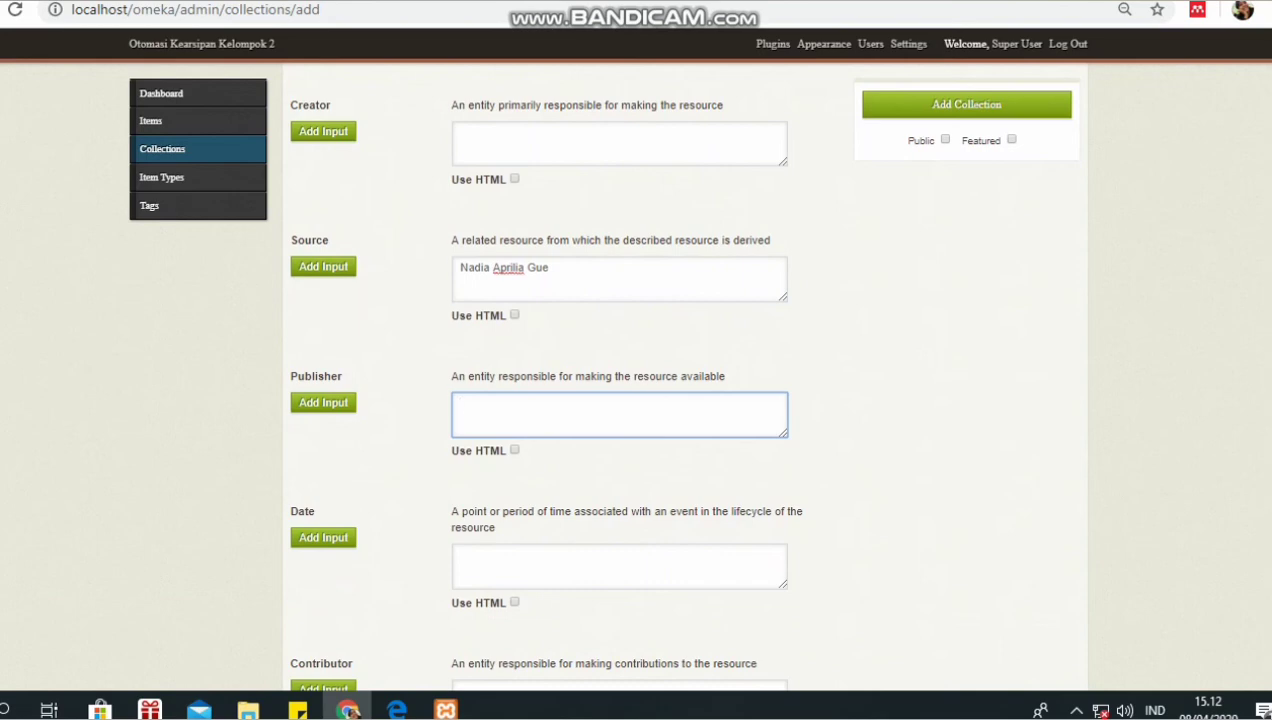
{"action": "left_click", "coordinate": [542, 268]}
{"action": "type", "text": "d"}
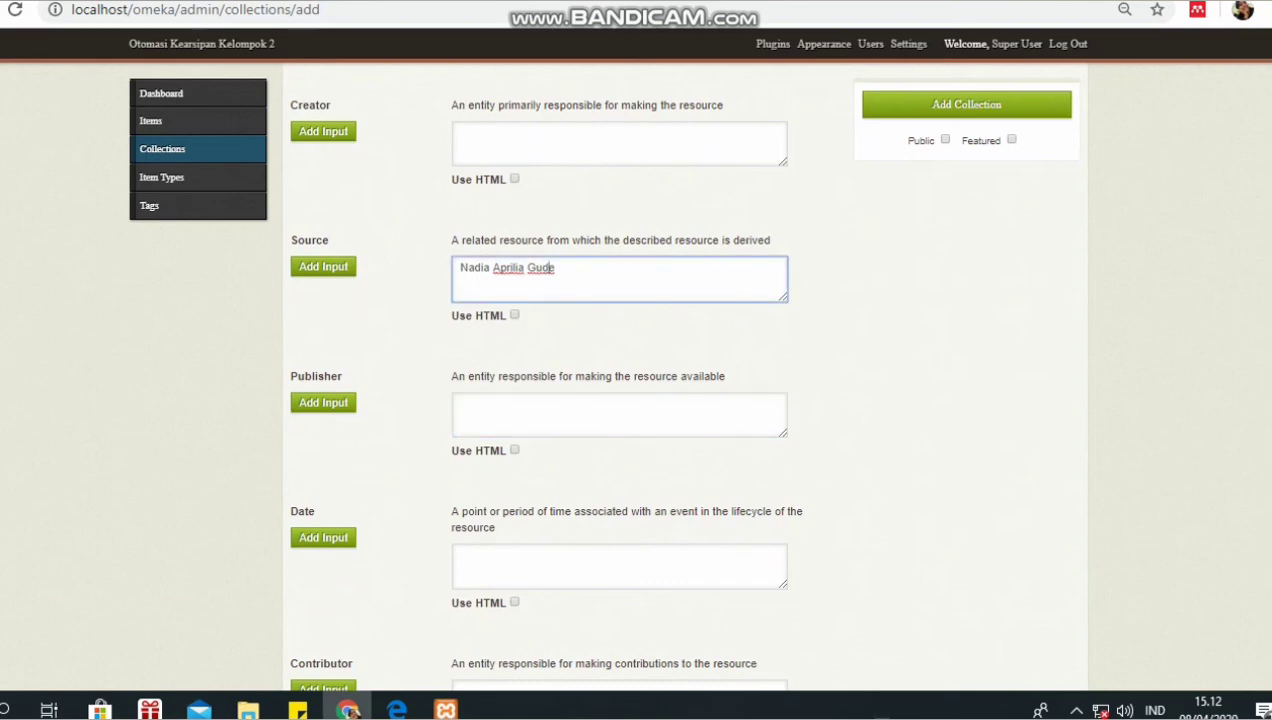
- Set Publisher to 'Universitas Negeri Malang' and Date to 2019-07-14
{"action": "left_click", "coordinate": [565, 411]}
{"action": "type", "text": "Univers"}
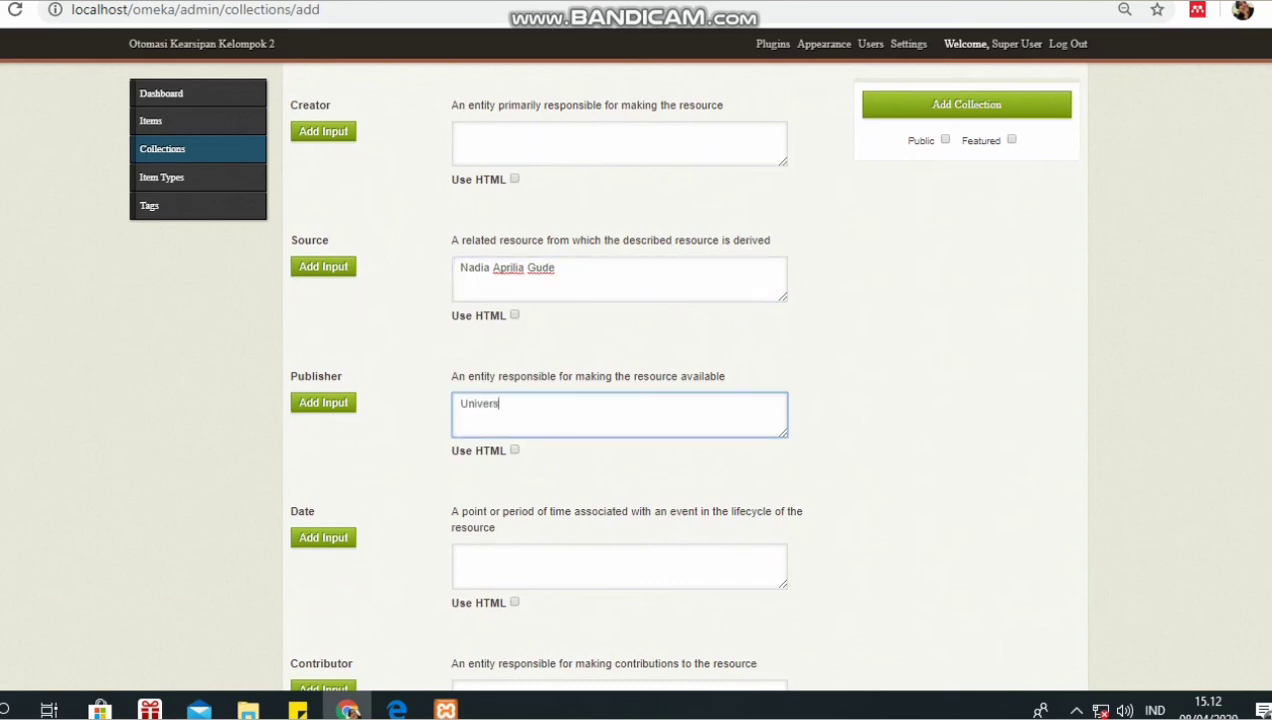
{"action": "type", "text": "itas Negeri Malang"}
{"action": "left_click", "coordinate": [619, 566]}
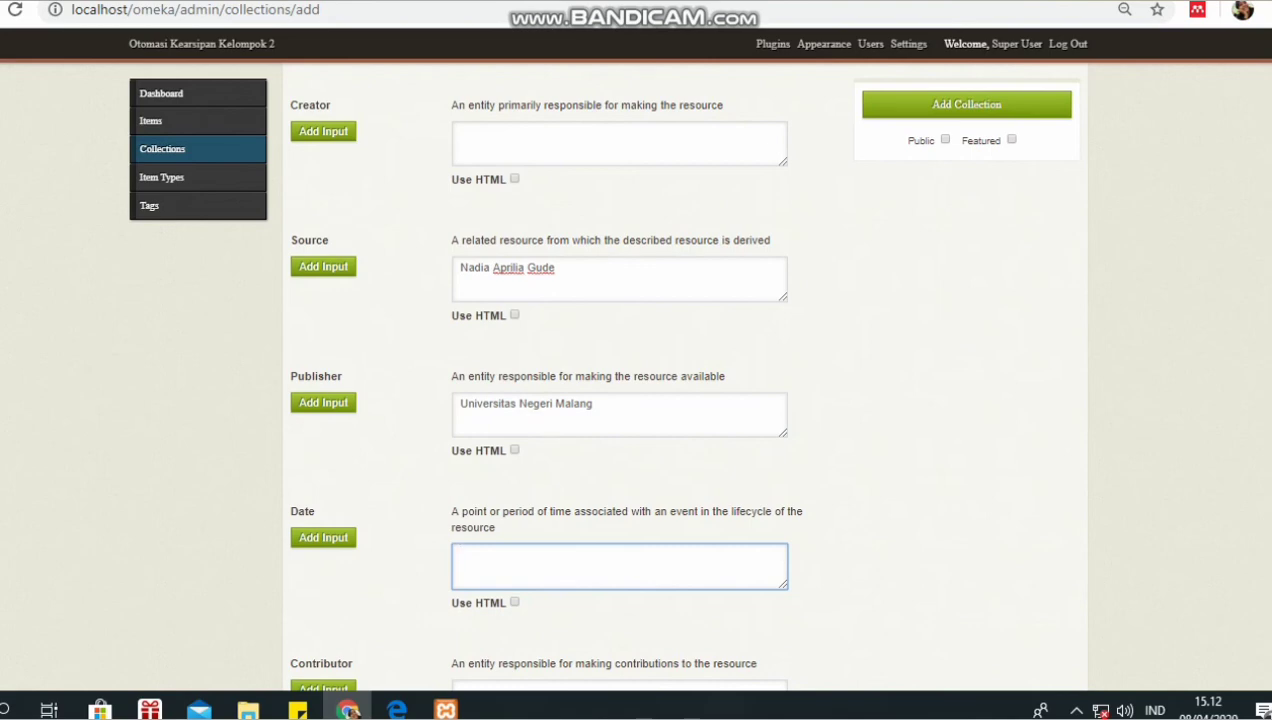
{"action": "type", "text": "2019-07-14"}
{"action": "scroll", "coordinate": [769, 602], "scroll_direction": "down", "scroll_amount": 2}
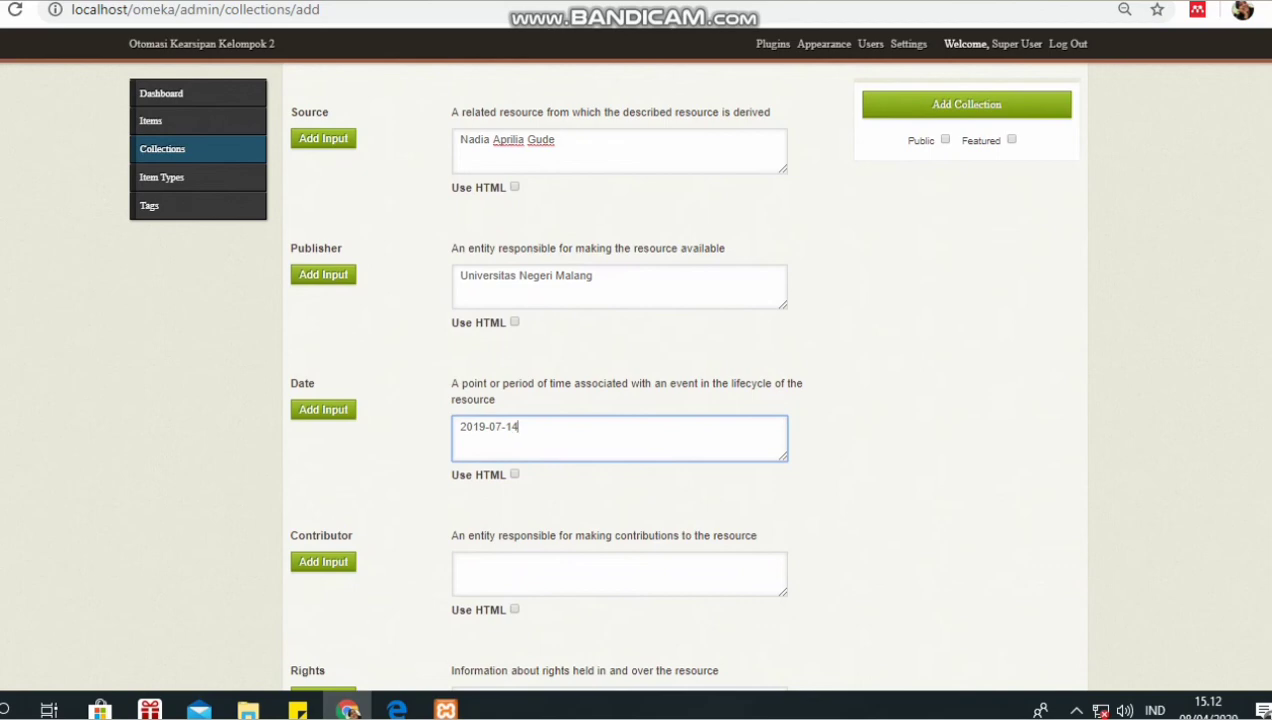
{"action": "scroll", "coordinate": [620, 400], "scroll_direction": "down", "scroll_amount": 4}
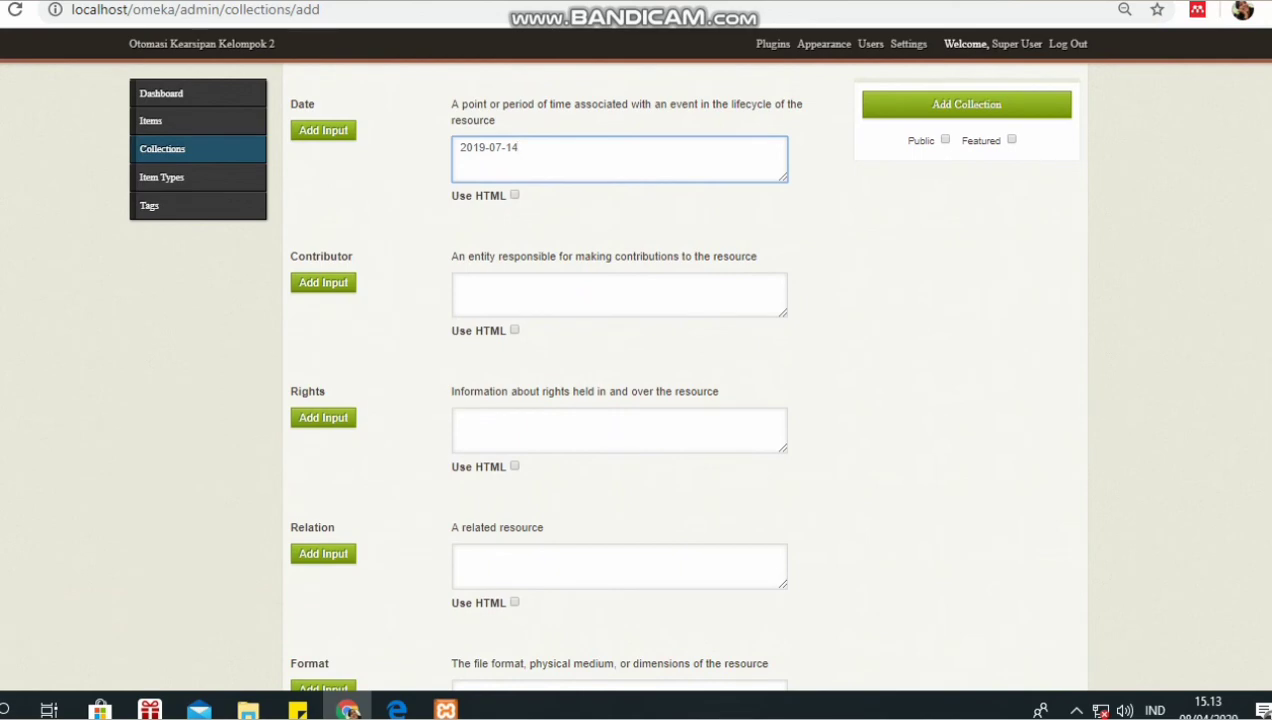
{"action": "scroll", "coordinate": [619, 380], "scroll_direction": "down", "scroll_amount": 1}
{"action": "scroll", "coordinate": [619, 380], "scroll_direction": "up", "scroll_amount": 1}
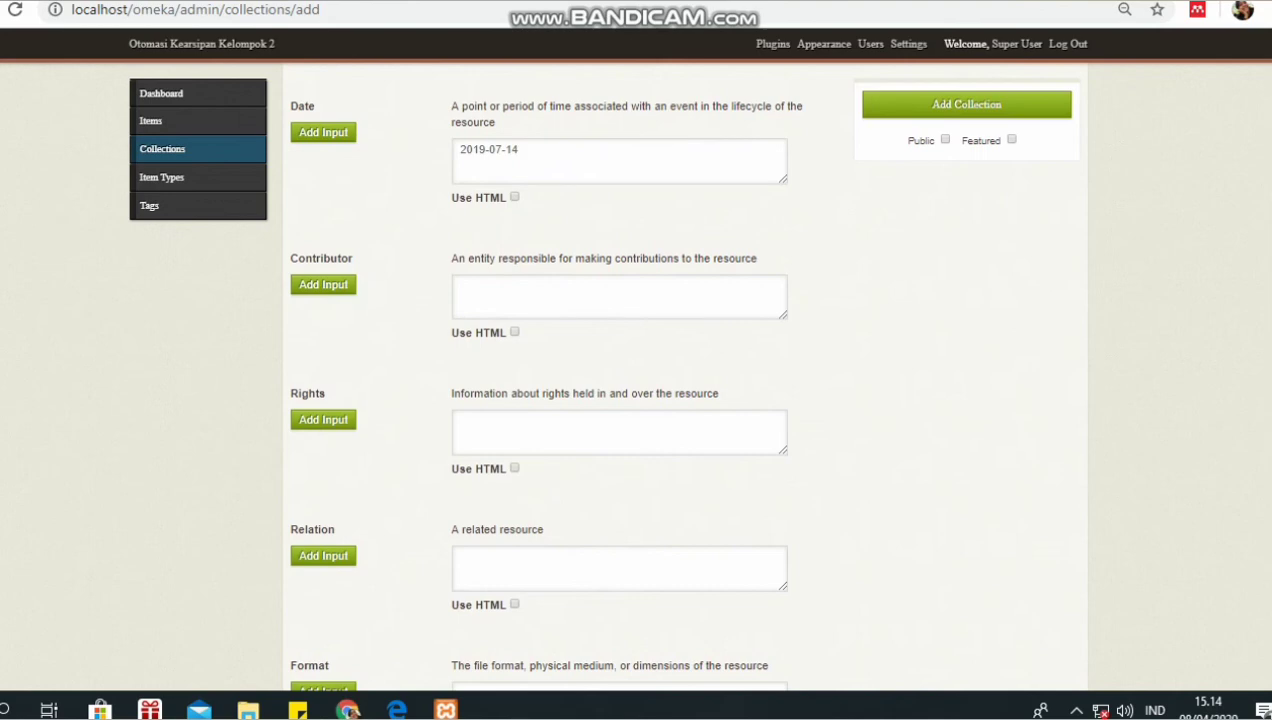
{"action": "scroll", "coordinate": [640, 380], "scroll_direction": "down", "scroll_amount": 3}
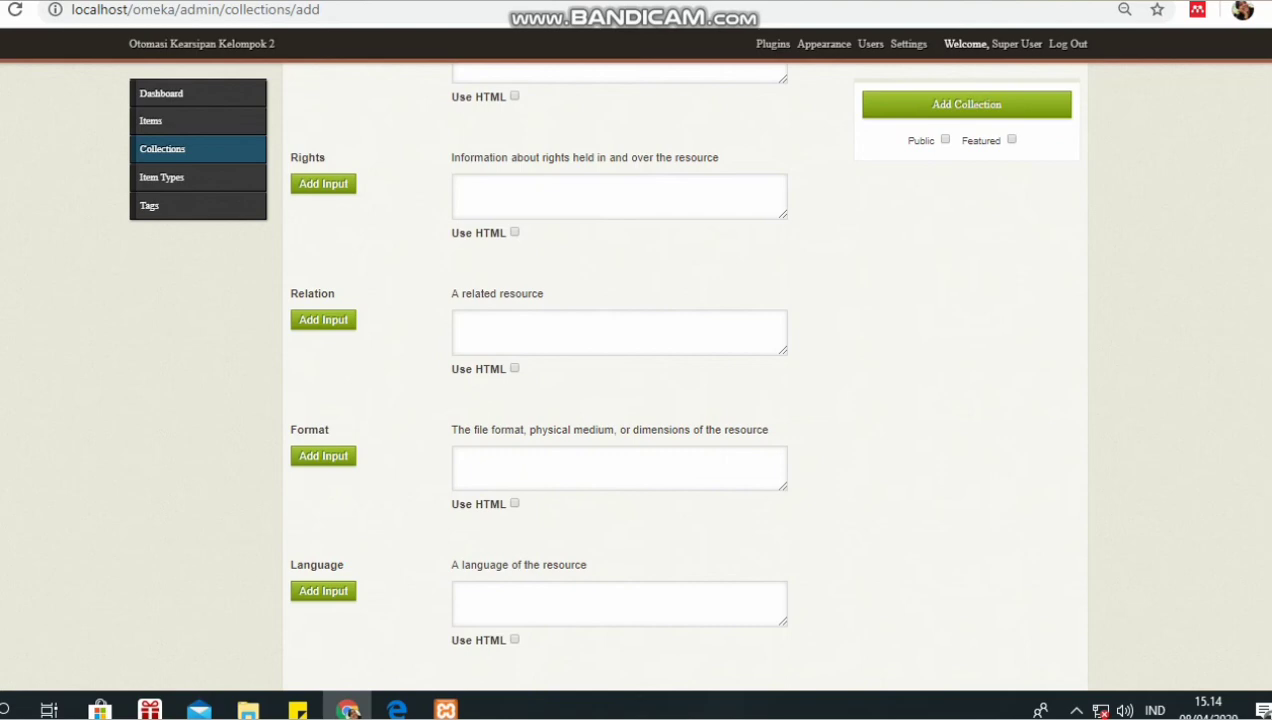
- Enter Format 'Buku Cetak' and Language 'Bahasa Indonesia' for the collection
{"action": "left_click", "coordinate": [619, 468]}
{"action": "type", "text": "B"}
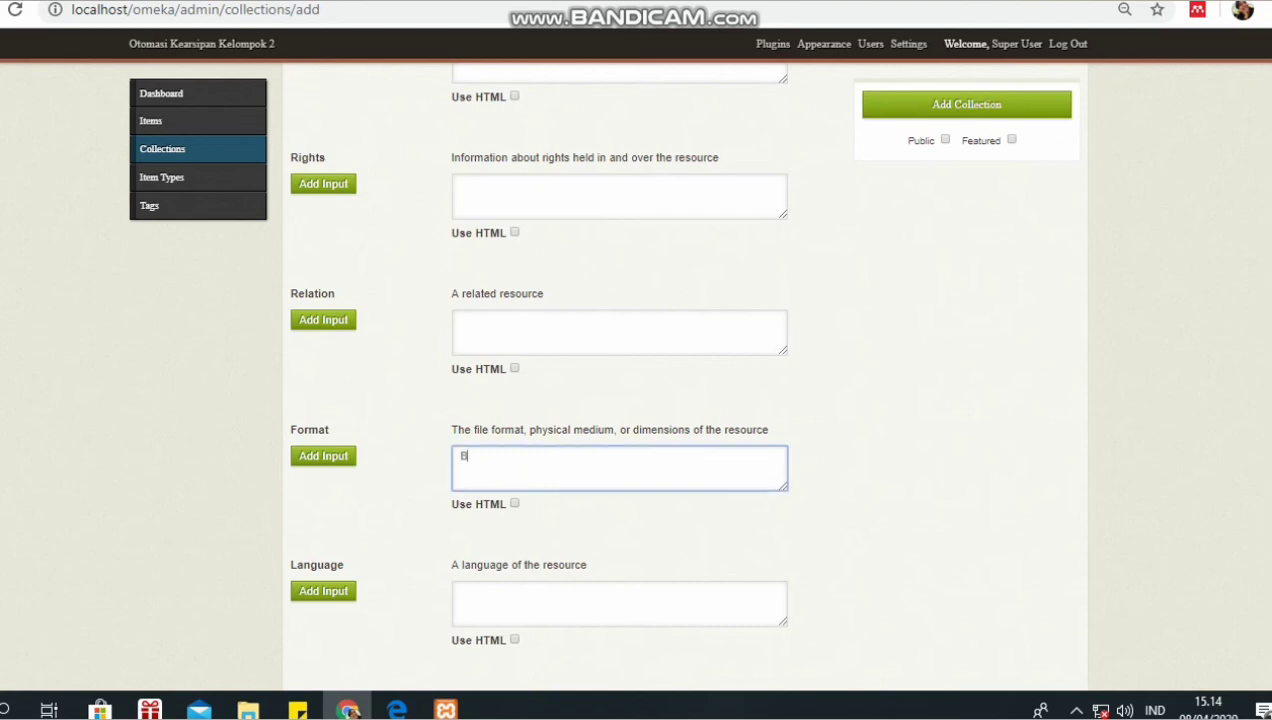
{"action": "type", "text": "uku Cetak"}
{"action": "left_click", "coordinate": [480, 594]}
{"action": "type", "text": "Bahasa "}
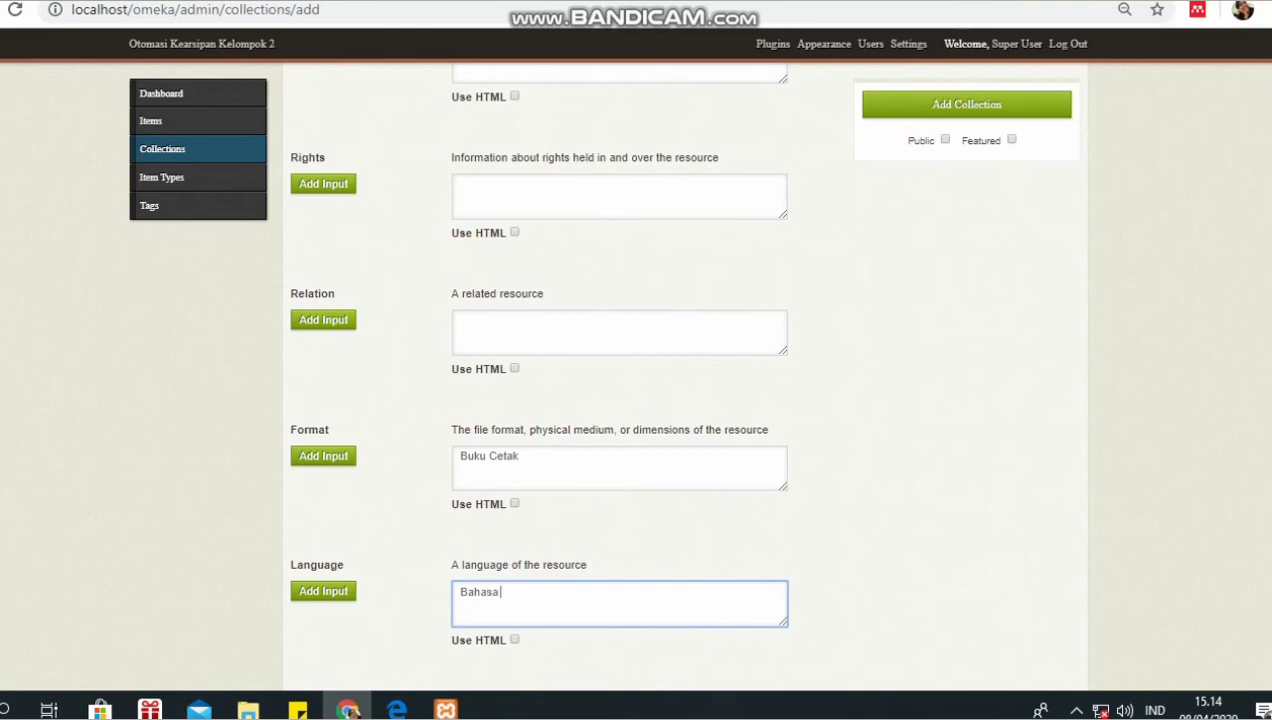
{"action": "type", "text": "Indonesia"}
- Set the collection's Type to 'buku'
{"action": "scroll", "coordinate": [563, 388], "scroll_direction": "down", "scroll_amount": 4}
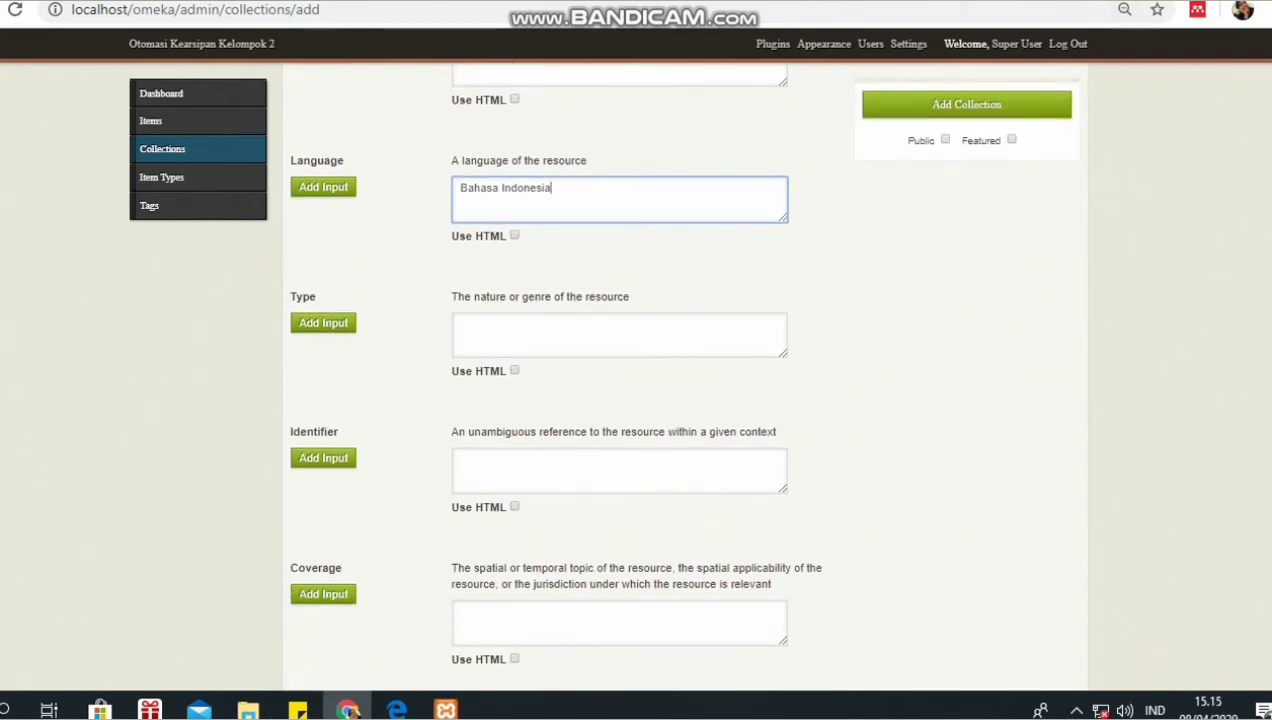
{"action": "key", "text": "alt+Tab"}
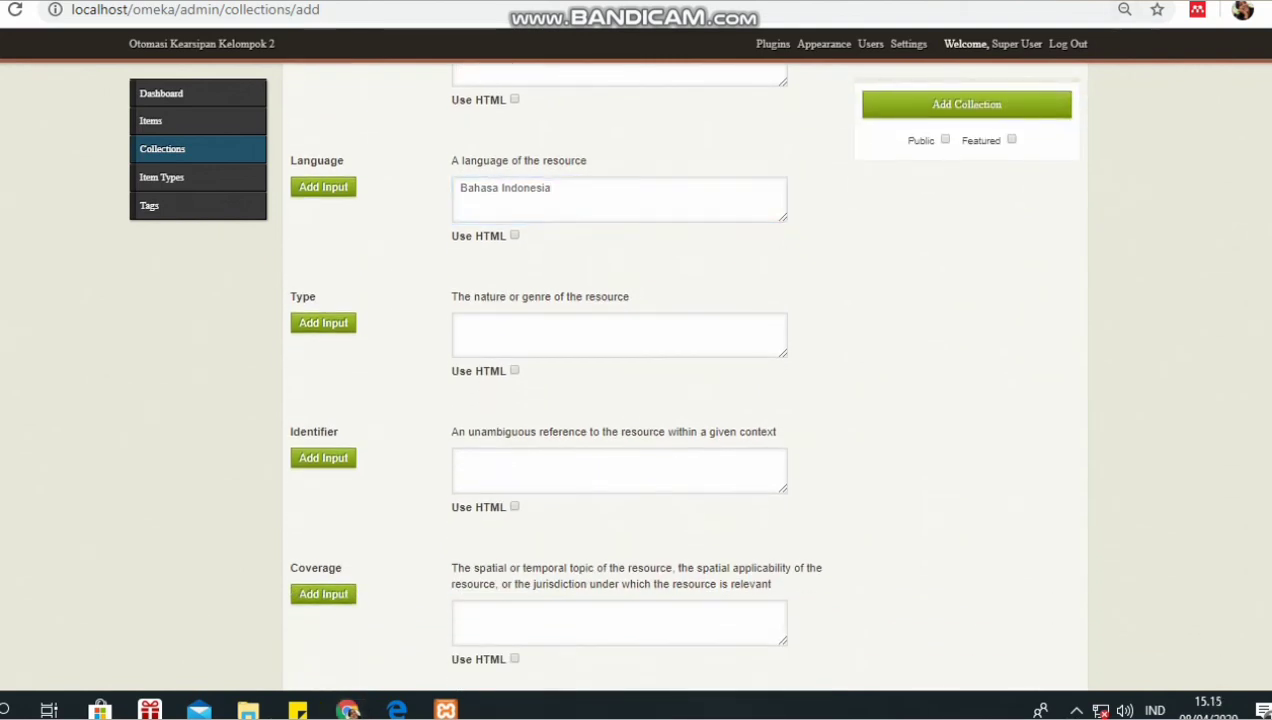
{"action": "left_click", "coordinate": [347, 710]}
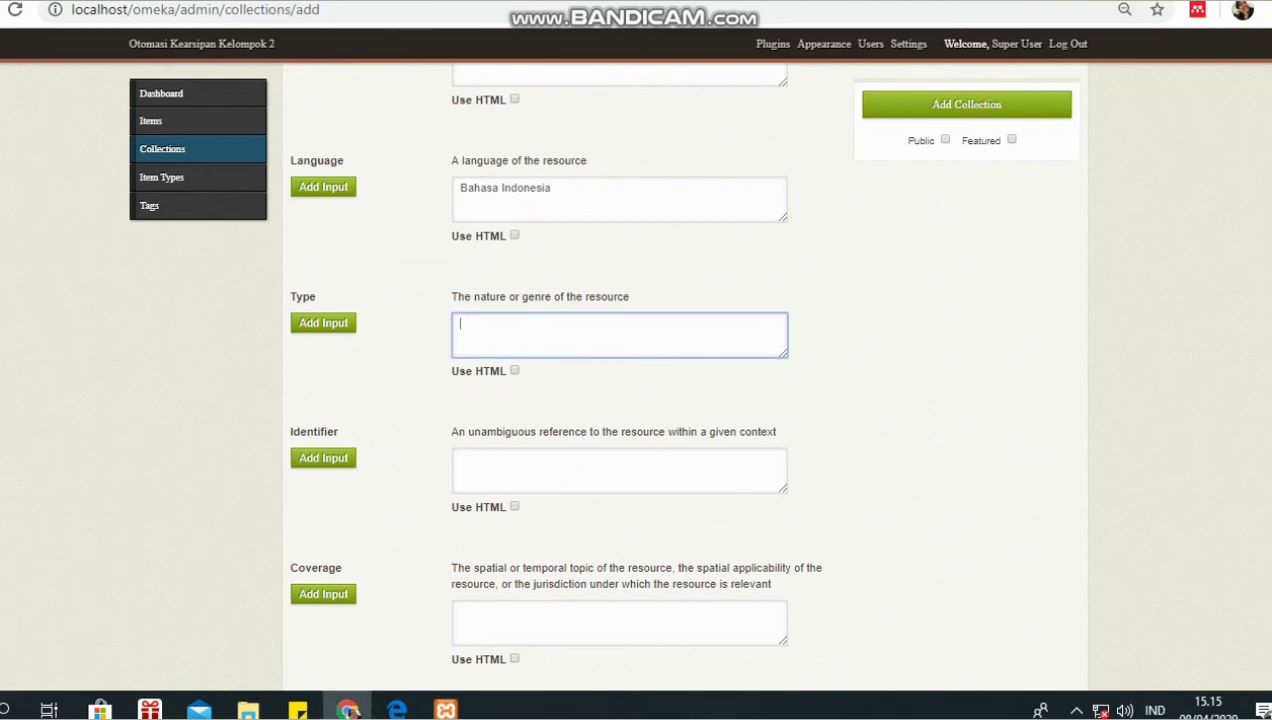
{"action": "type", "text": "buku"}
{"action": "scroll", "coordinate": [680, 380], "scroll_direction": "down", "scroll_amount": 2}
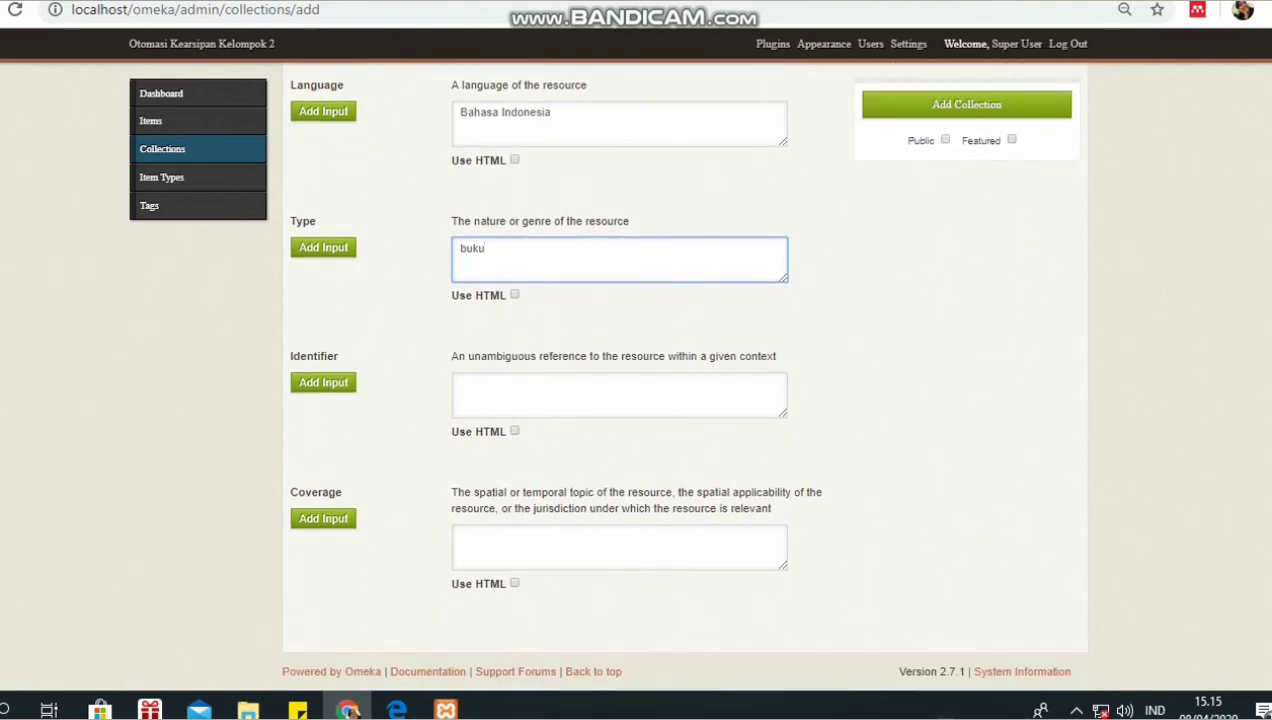
{"action": "scroll", "coordinate": [680, 380], "scroll_direction": "up", "scroll_amount": 4}
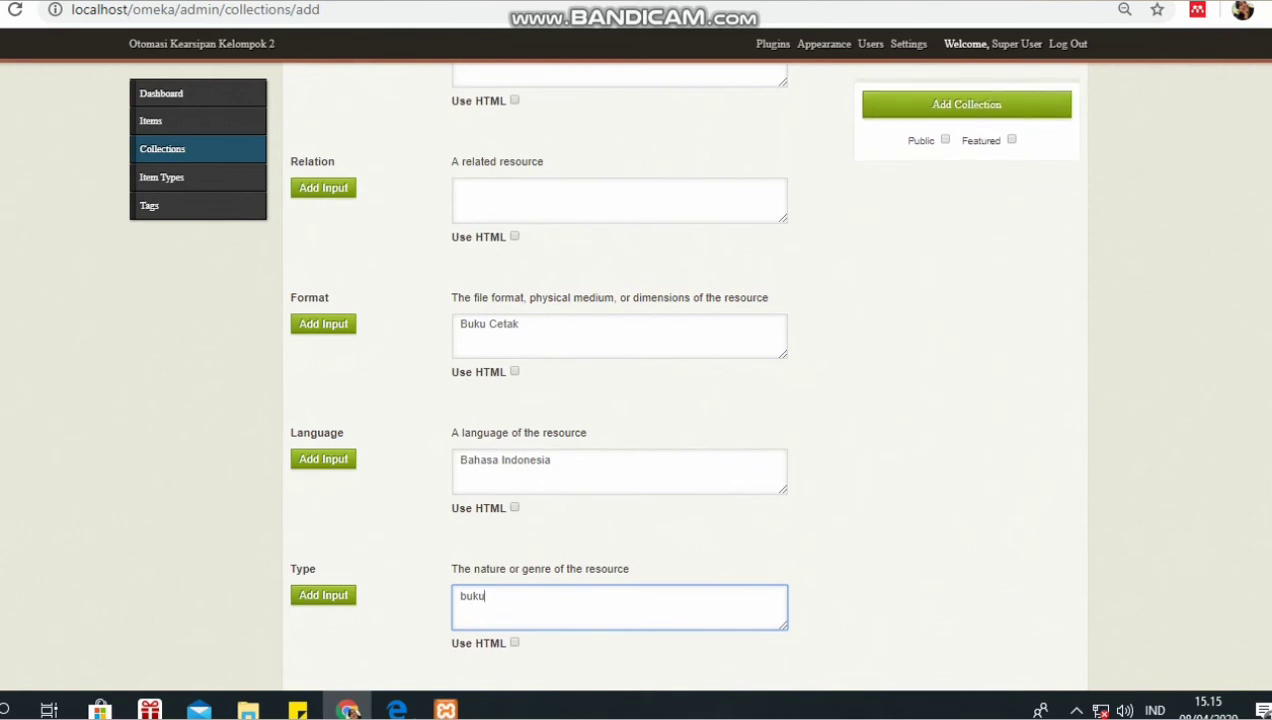
{"action": "scroll", "coordinate": [680, 380], "scroll_direction": "up", "scroll_amount": 3}
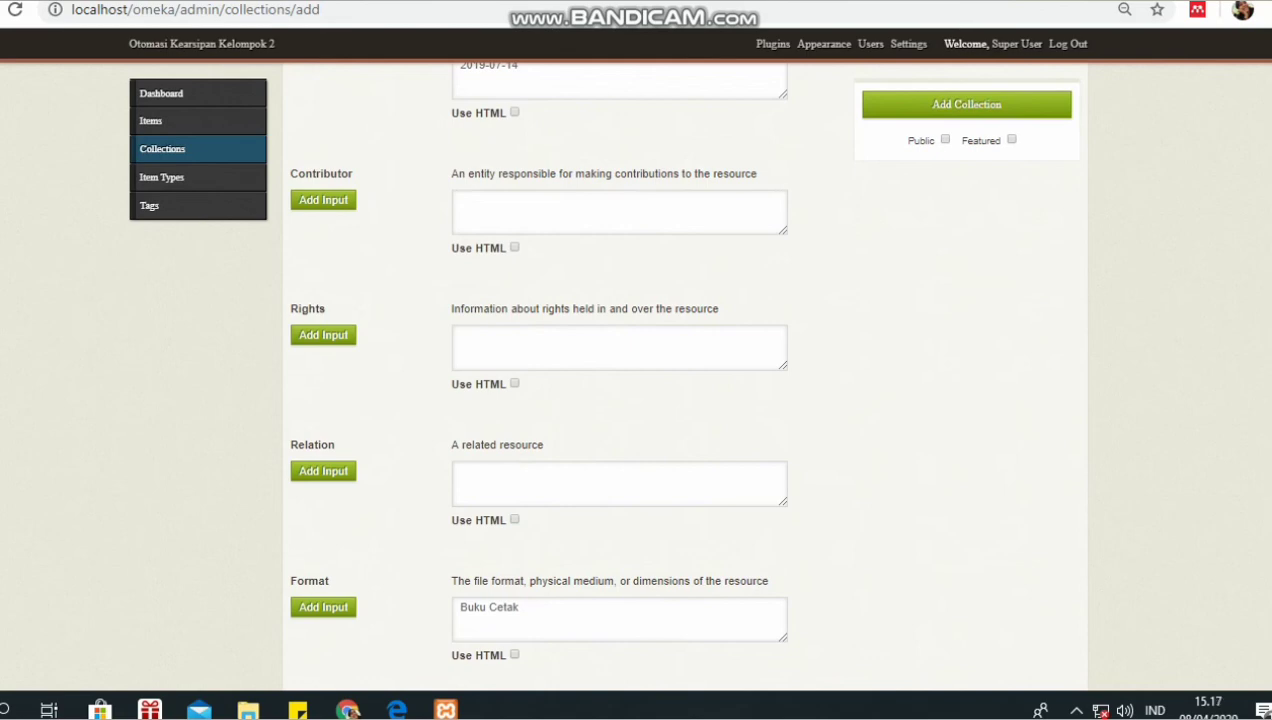
- Make Kerasipan Elektronik public and save it as a collection
{"action": "left_click", "coordinate": [945, 140]}
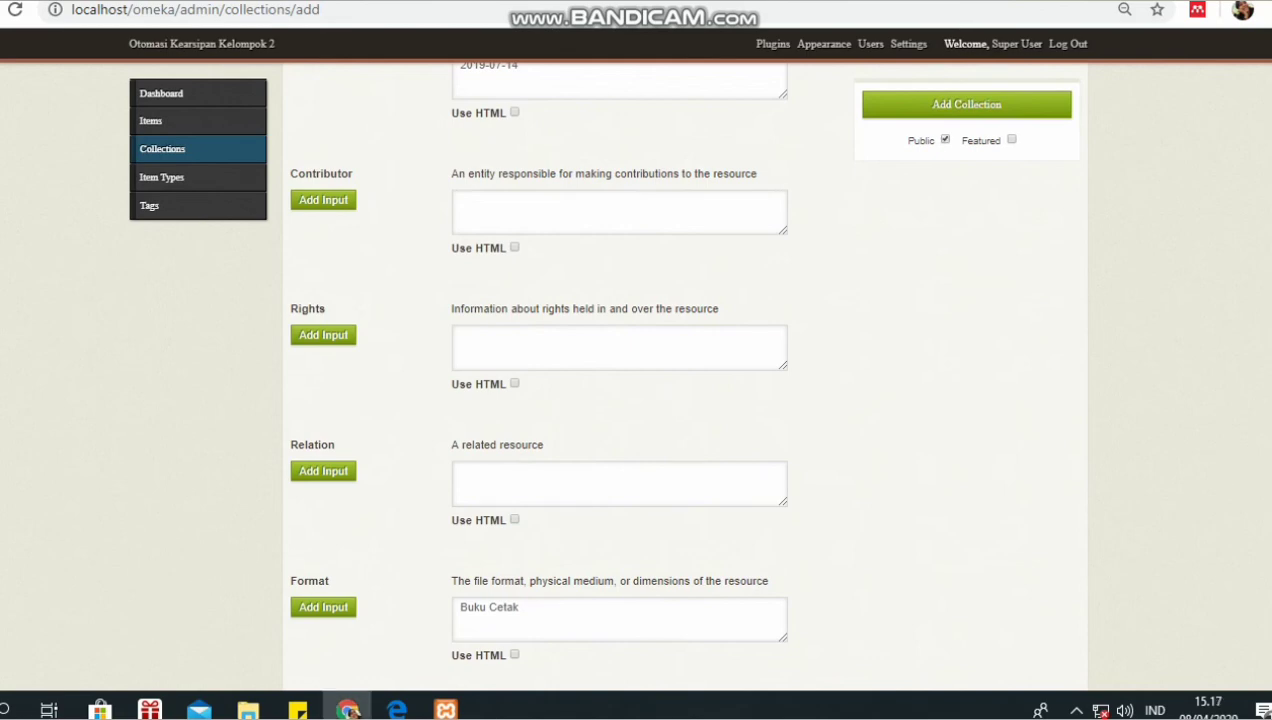
{"action": "left_click", "coordinate": [966, 105]}
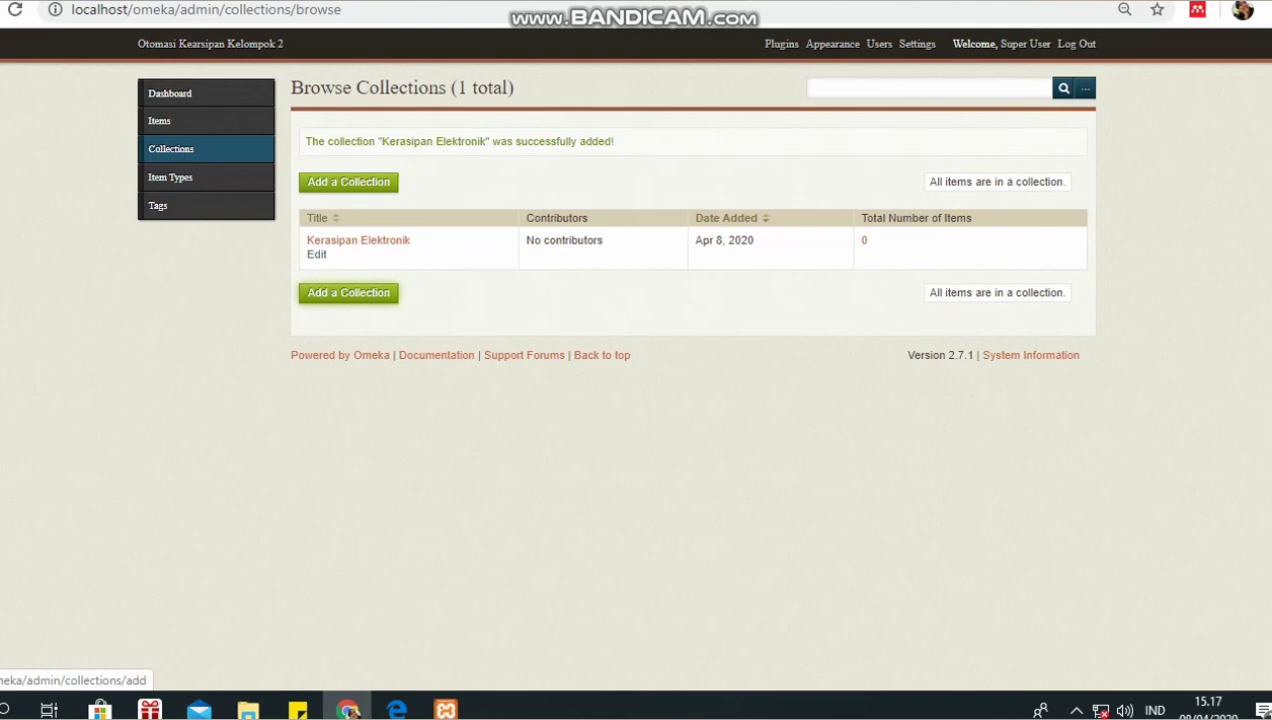
{"action": "left_click", "coordinate": [348, 292]}
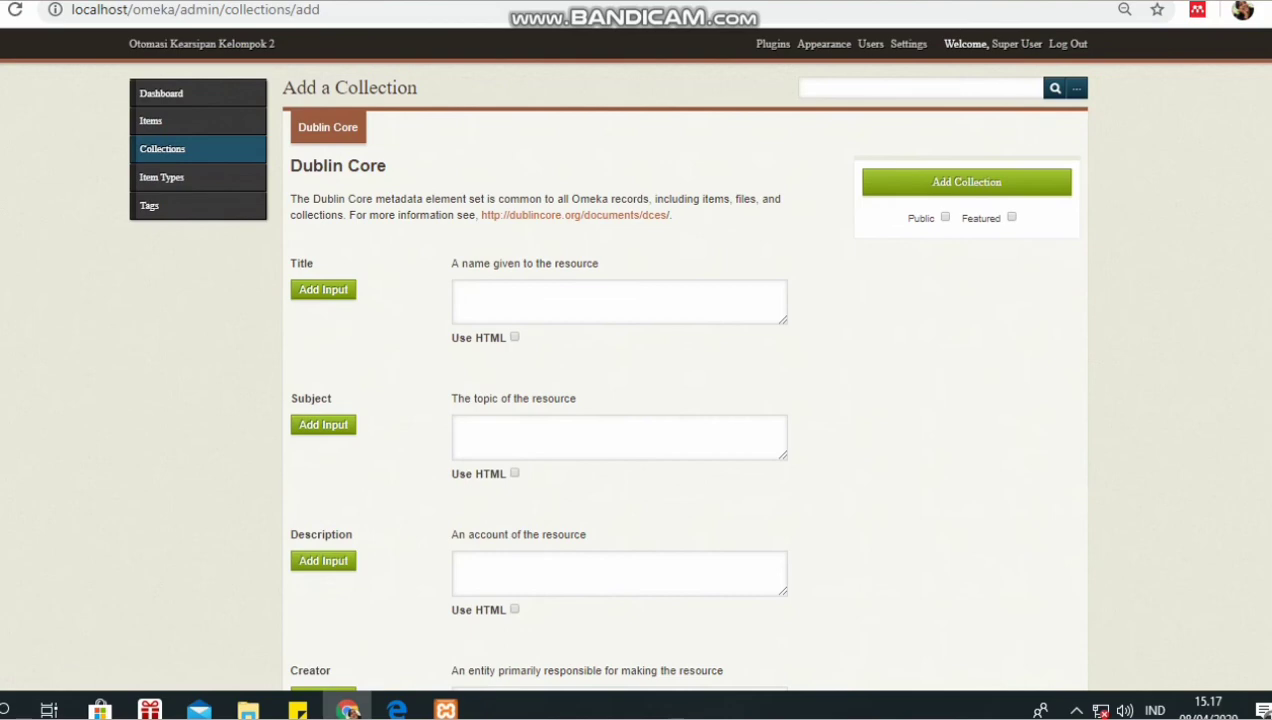
- Leave the empty collection form and go to the Browse Items list
{"action": "left_click", "coordinate": [545, 301]}
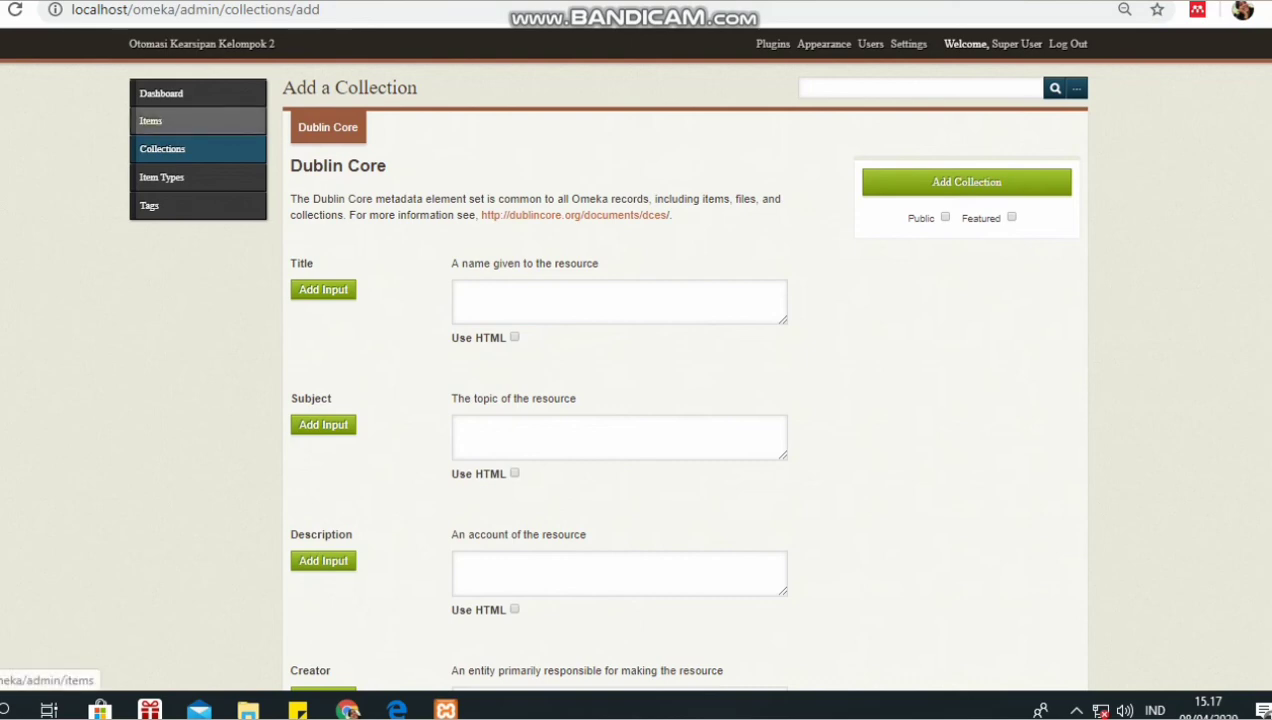
{"action": "left_click", "coordinate": [151, 120]}
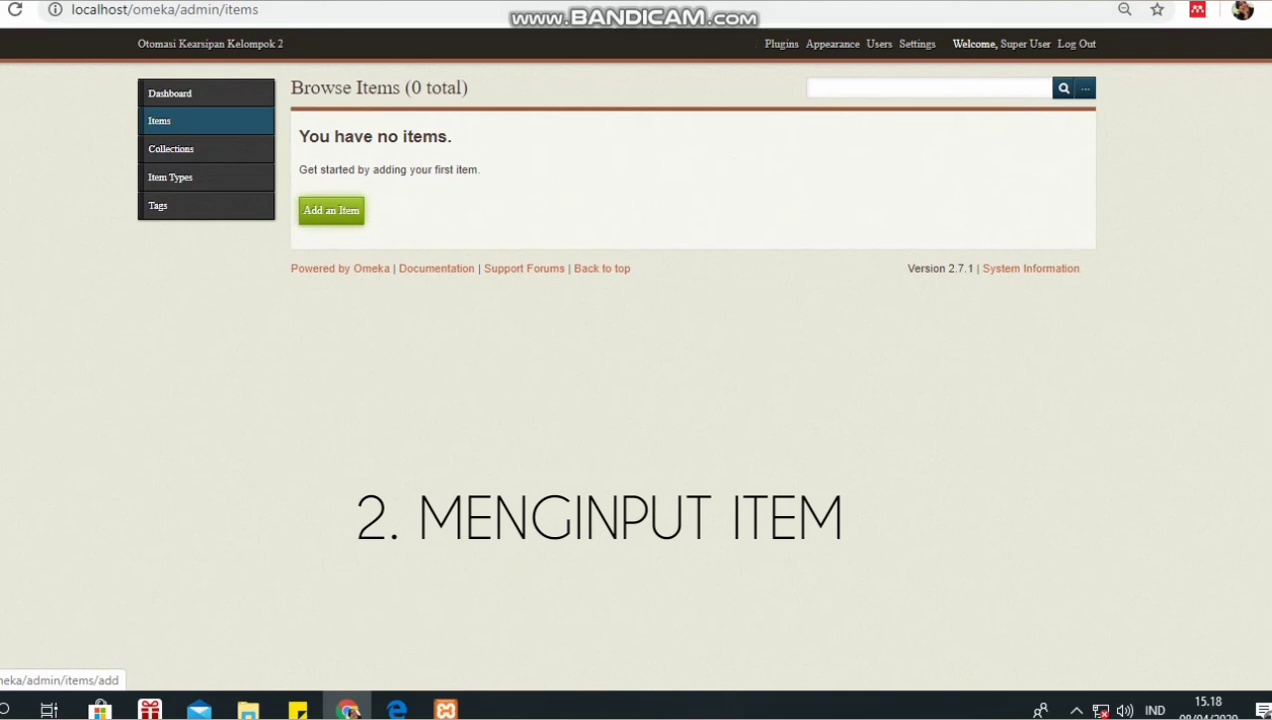
- Start a new item from the Browse Items page
{"action": "left_click", "coordinate": [331, 210]}
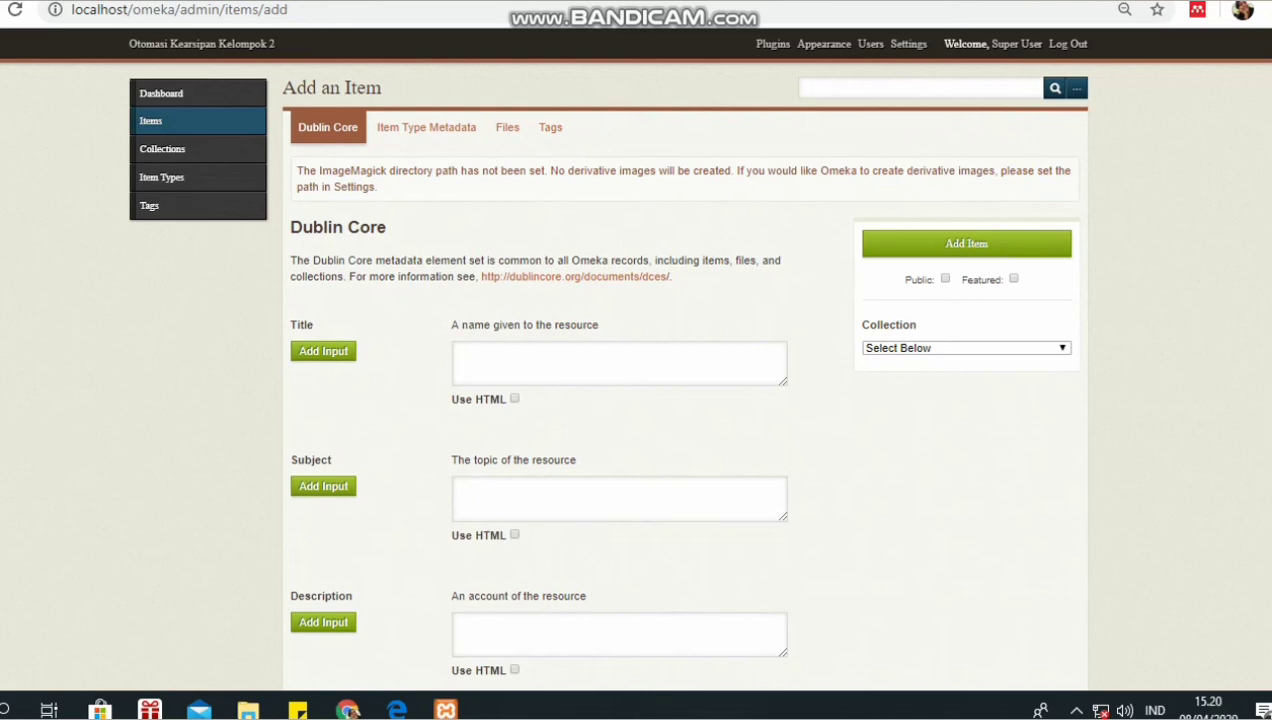
- Give the item Title 'Pentingnya Arsip Elektronik di Era Digital' and Subject 'Arsip'
{"action": "left_click", "coordinate": [619, 363]}
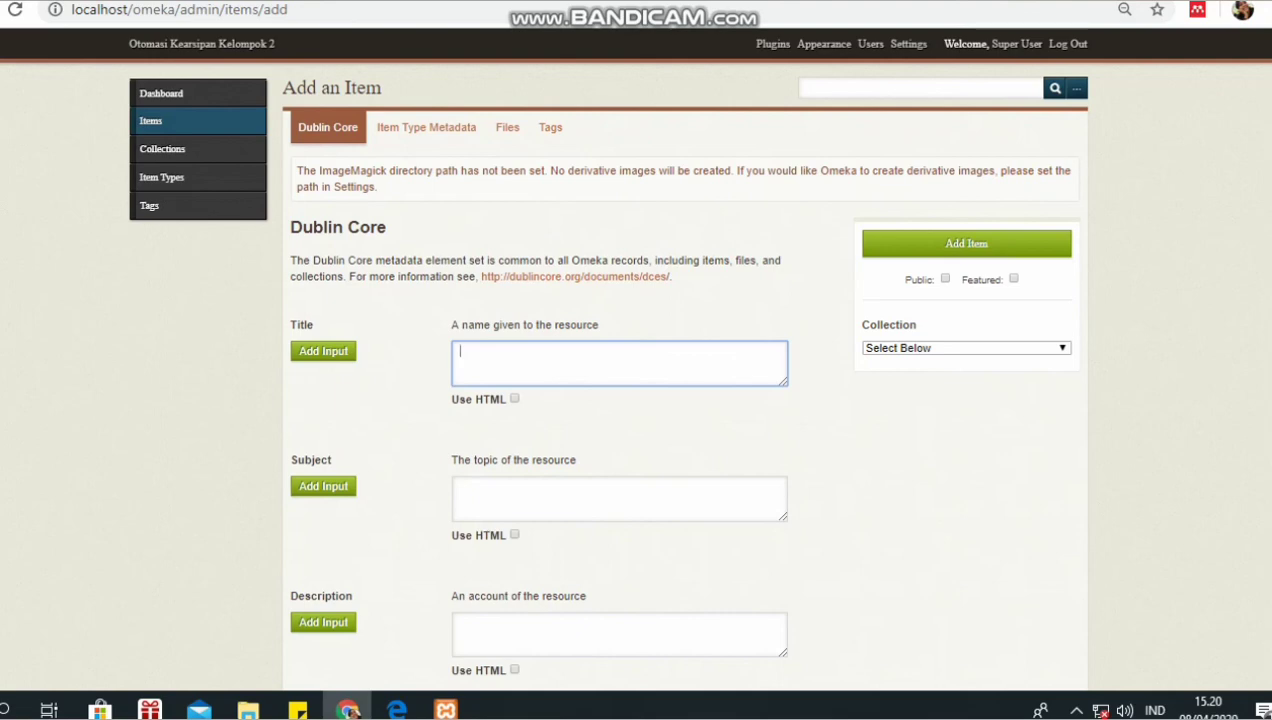
{"action": "type", "text": "Keras"}
{"action": "key", "text": "BackSpace"}
{"action": "key", "text": "BackSpace"}
{"action": "key", "text": "BackSpace"}
{"action": "key", "text": "BackSpace"}
{"action": "key", "text": "BackSpace"}
{"action": "type", "text": "Pentingnya Arsip Elekt"}
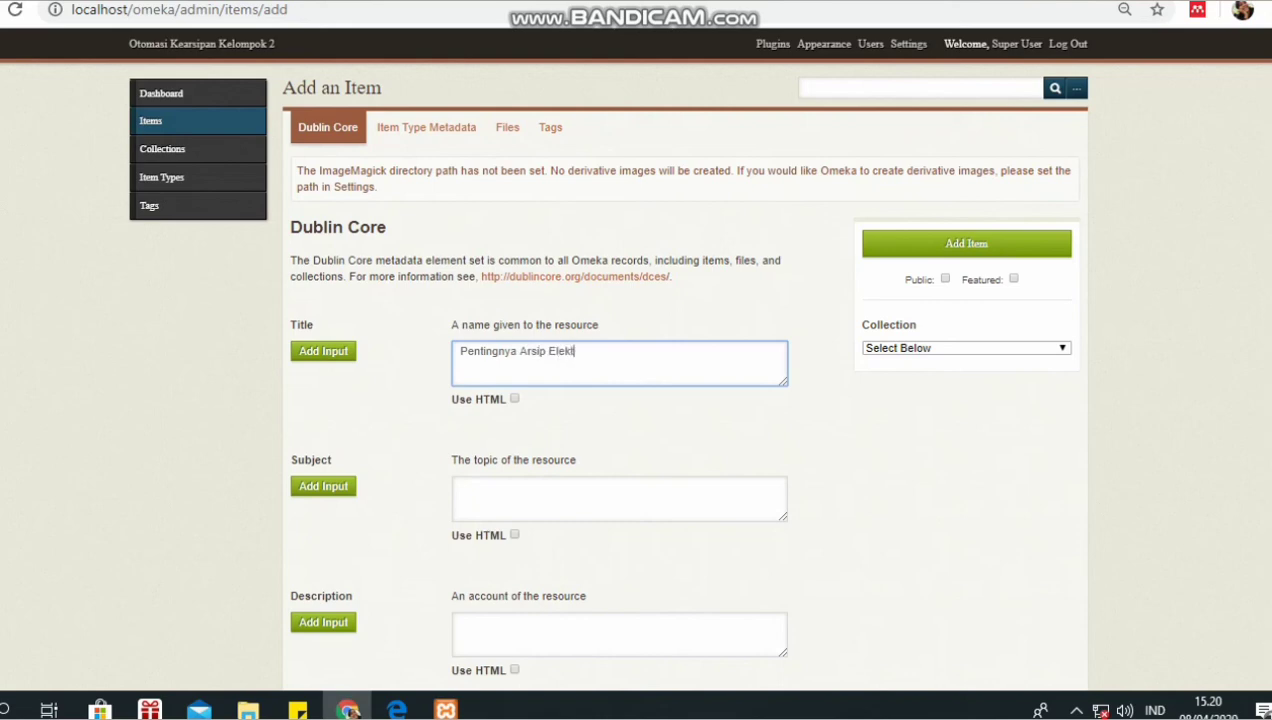
{"action": "type", "text": "ronik di Era Digital"}
{"action": "left_click", "coordinate": [619, 498]}
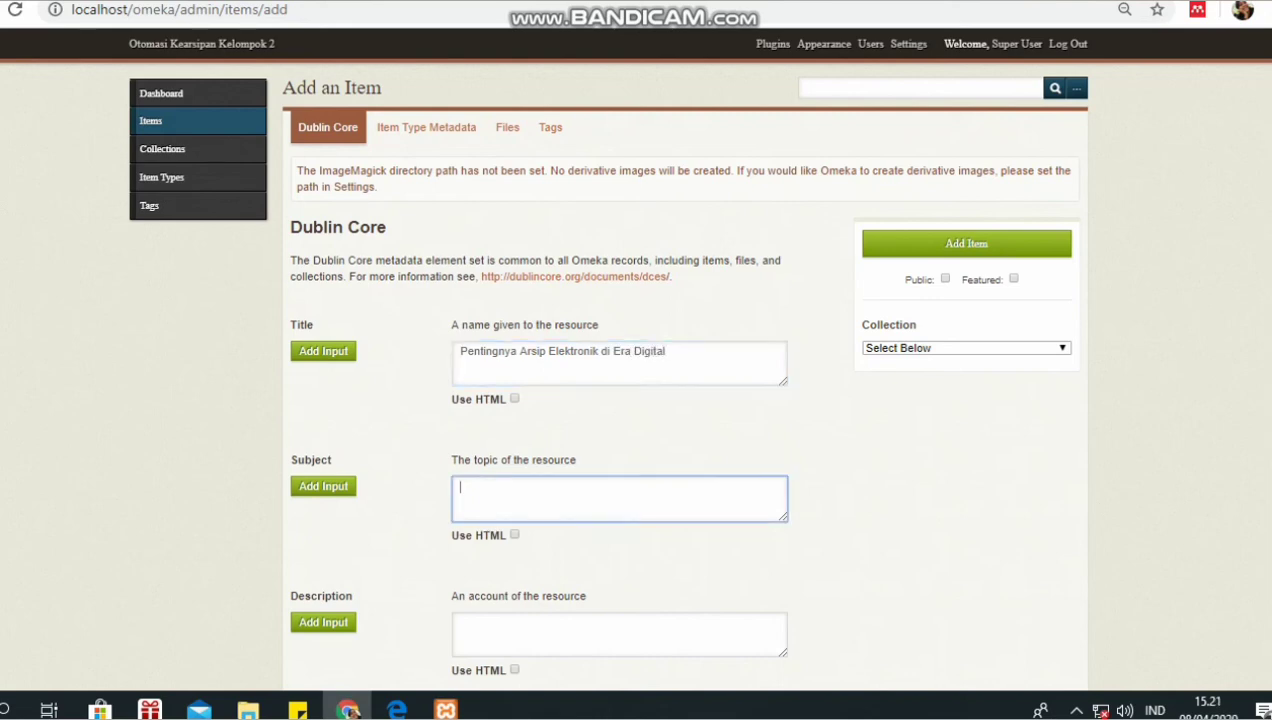
{"action": "type", "text": "Arsip"}
{"action": "scroll", "coordinate": [680, 400], "scroll_direction": "down", "scroll_amount": 2}
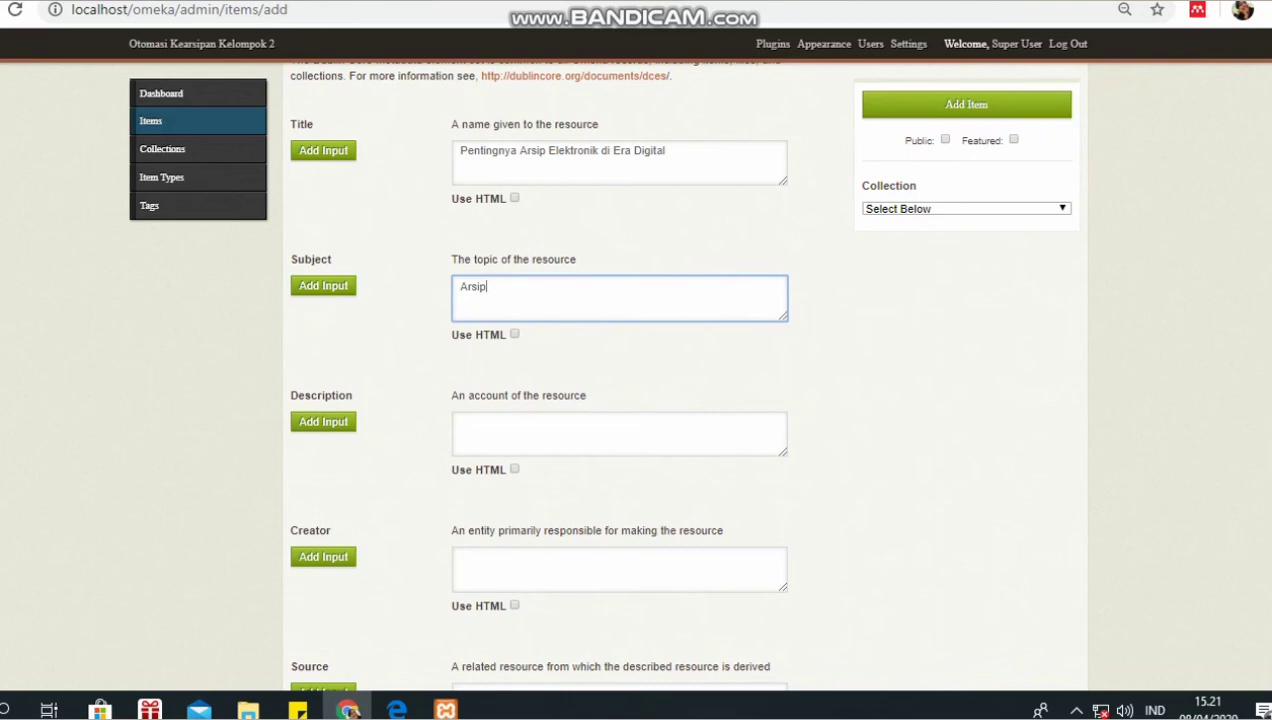
- Enter the author's full name as the item's Creator
{"action": "left_click", "coordinate": [619, 569]}
{"action": "type", "text": "D"}
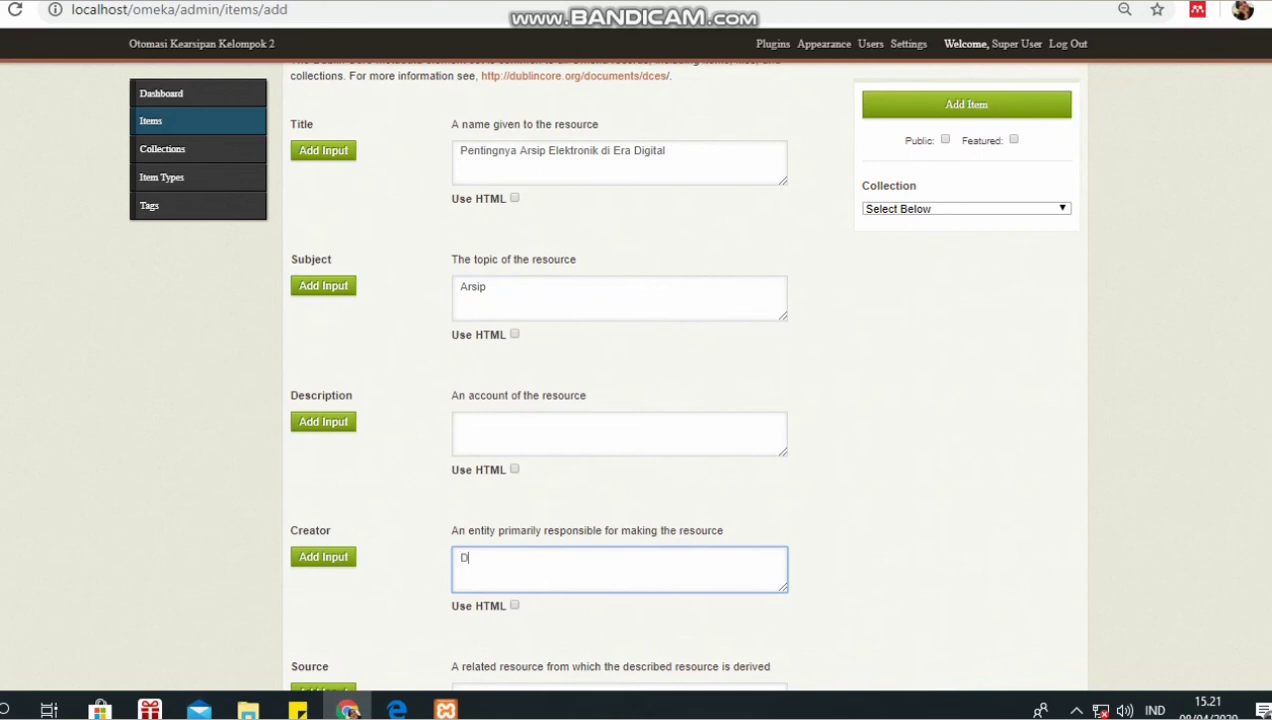
{"action": "key", "text": "BackSpace"}
{"action": "type", "text": "mERIS"}
{"action": "key", "text": "BackSpace"}
{"action": "key", "text": "BackSpace"}
{"action": "key", "text": "BackSpace"}
{"action": "key", "text": "BackSpace"}
{"action": "key", "text": "BackSpace"}
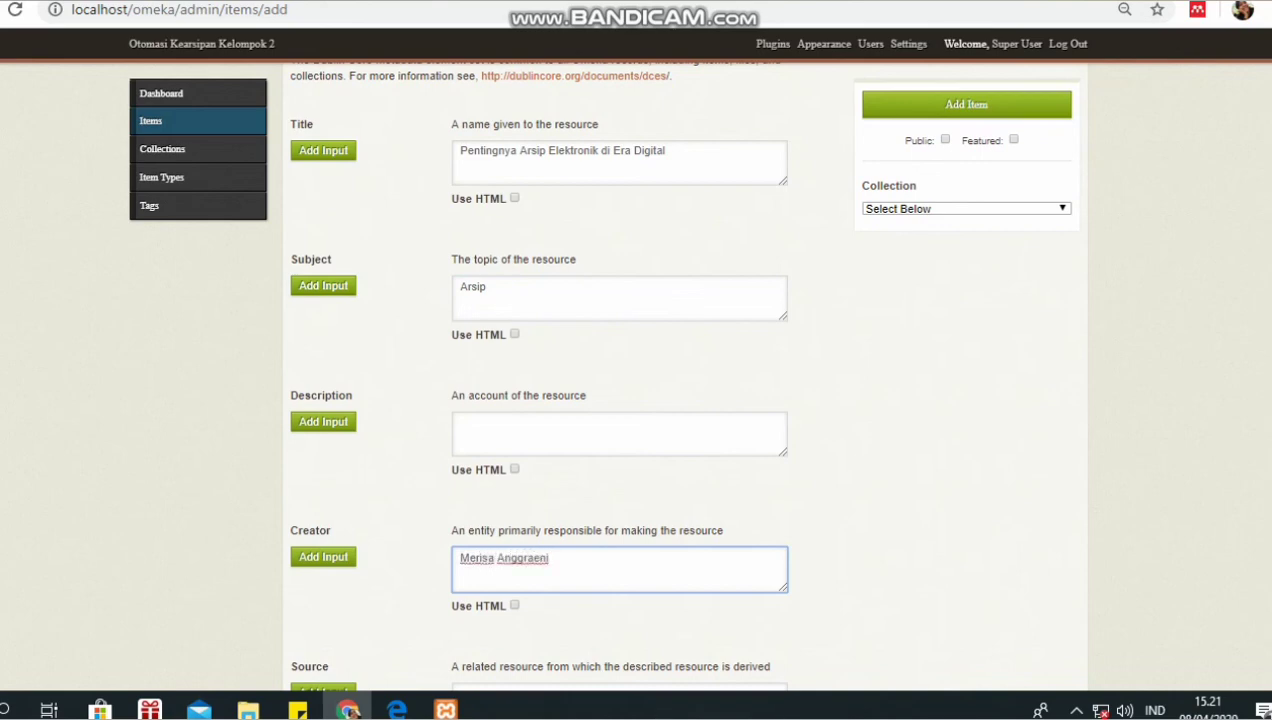
{"action": "scroll", "coordinate": [636, 400], "scroll_direction": "down", "scroll_amount": 2}
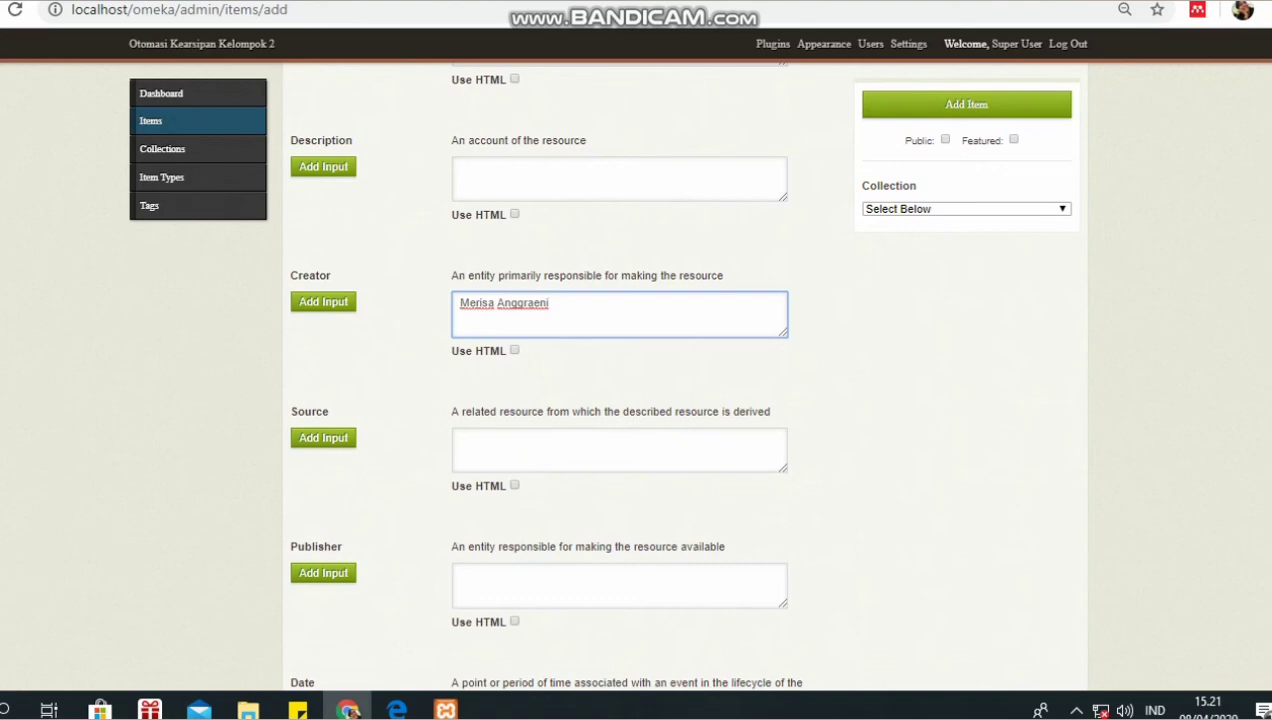
- Set the item's Date to 2020-09-08
{"action": "scroll", "coordinate": [680, 400], "scroll_direction": "down", "scroll_amount": 3}
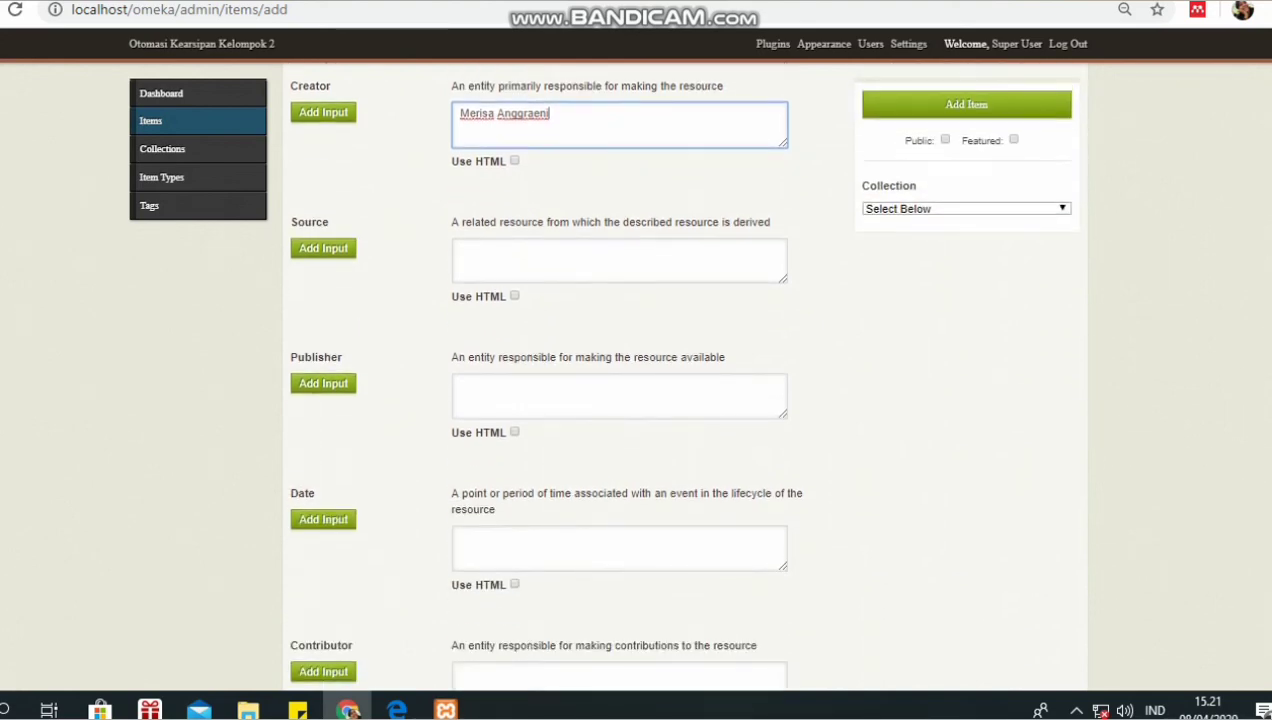
{"action": "scroll", "coordinate": [680, 400], "scroll_direction": "down", "scroll_amount": 2}
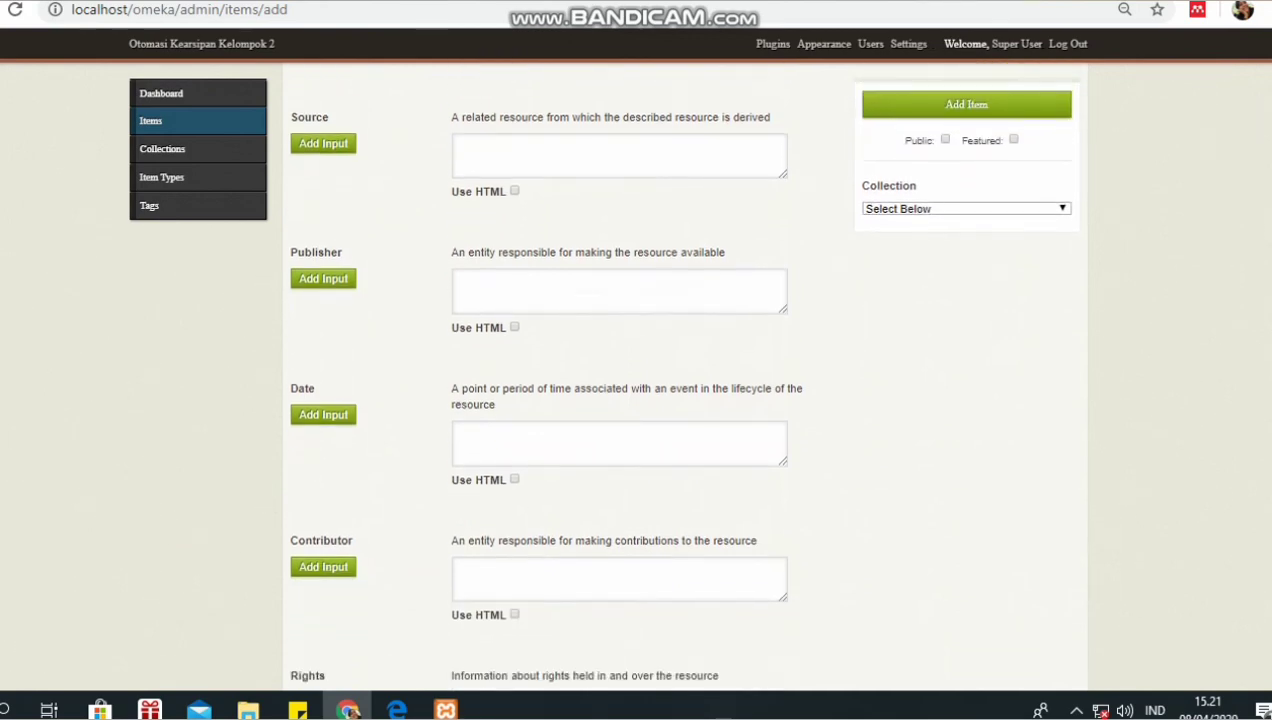
{"action": "left_click", "coordinate": [619, 443]}
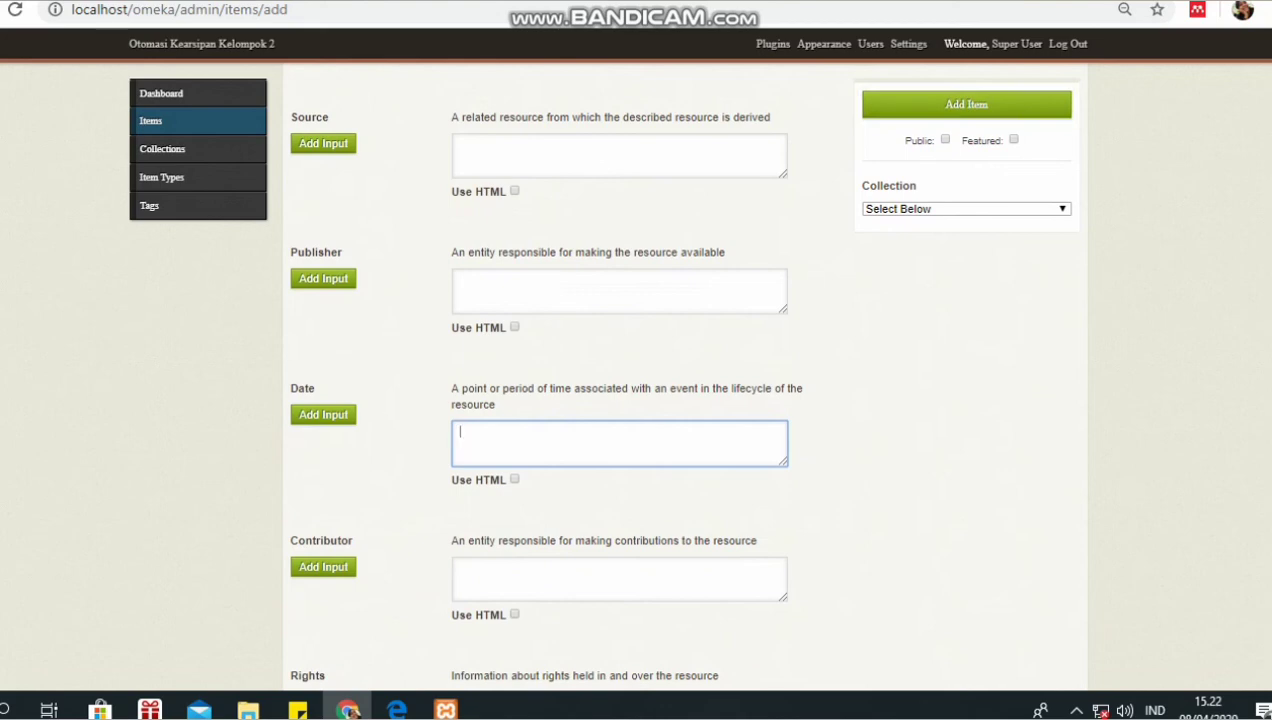
{"action": "type", "text": "2020-09-08"}
- Enter Format 'buku cetaak' and Language 'bahasa indonesia' for the item
{"action": "scroll", "coordinate": [636, 380], "scroll_direction": "down", "scroll_amount": 3}
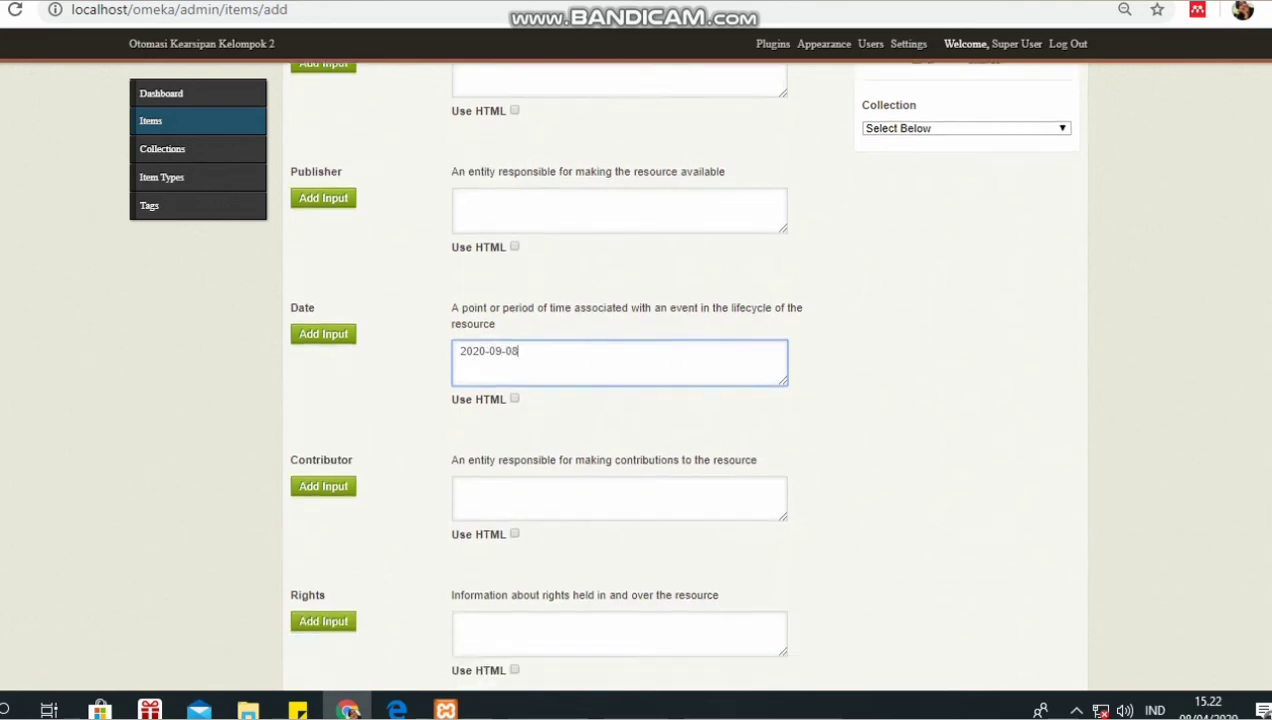
{"action": "scroll", "coordinate": [801, 310], "scroll_direction": "down", "scroll_amount": 2}
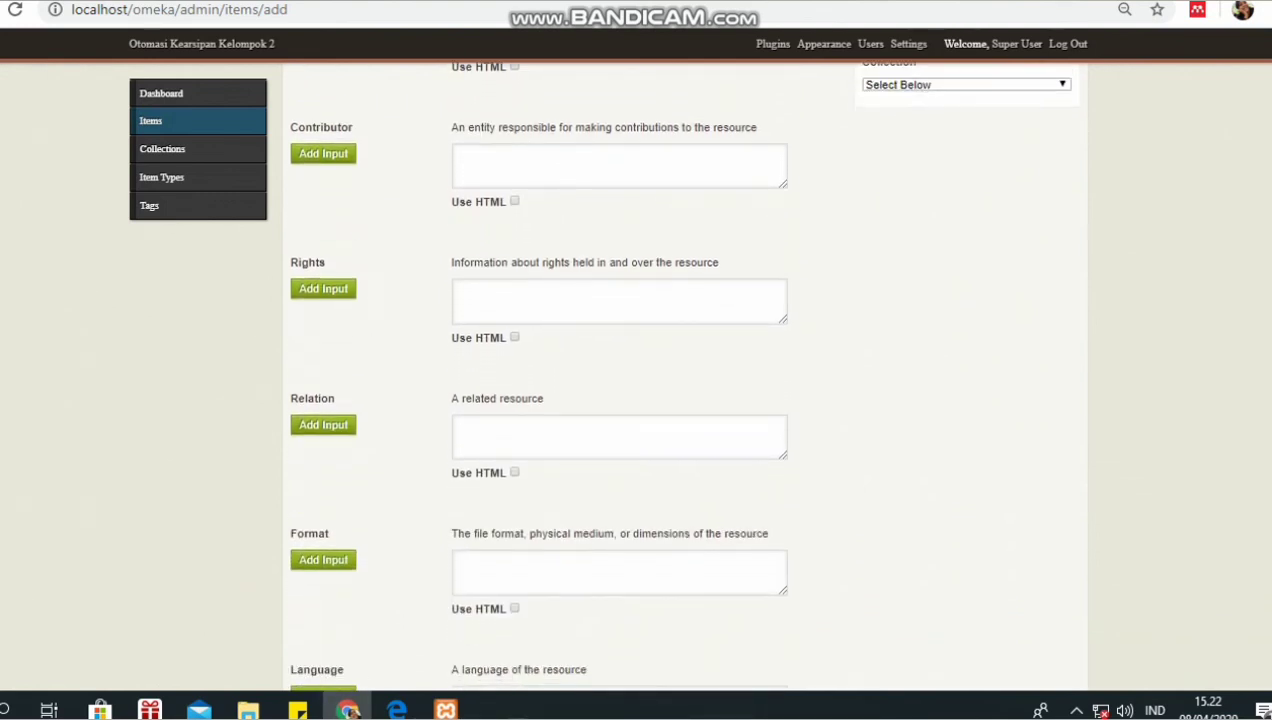
{"action": "scroll", "coordinate": [801, 310], "scroll_direction": "down", "scroll_amount": 1}
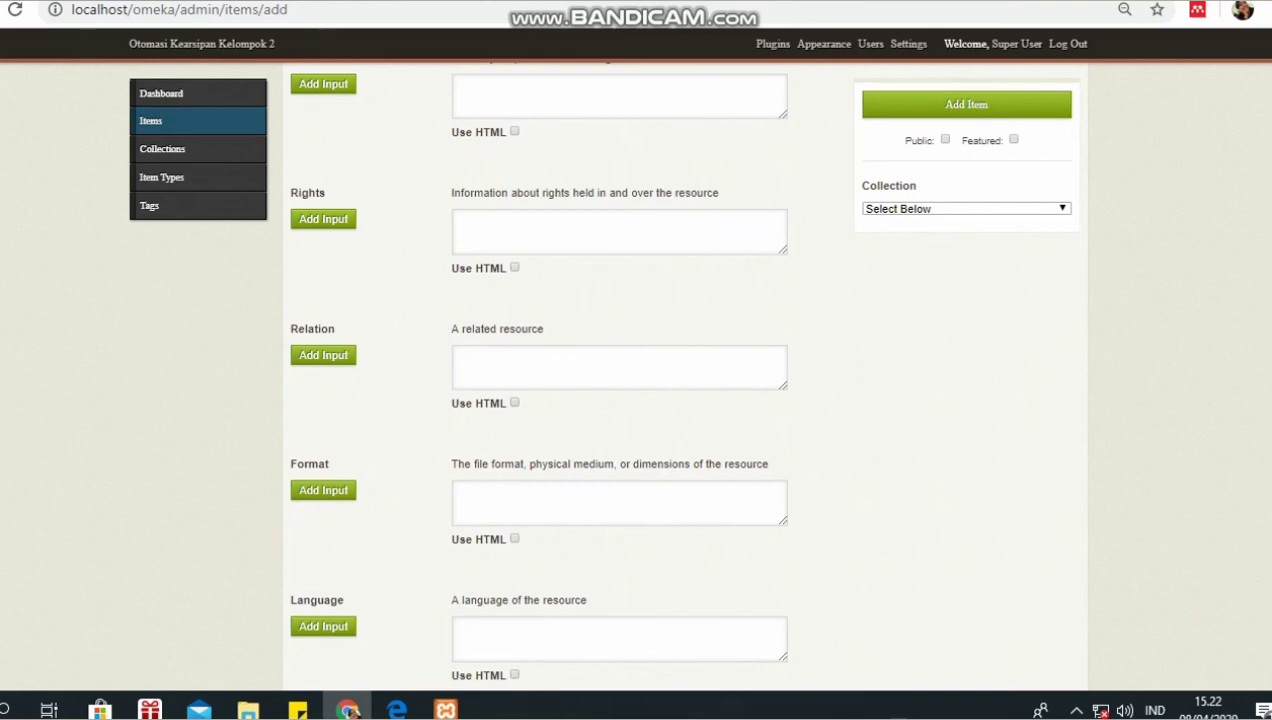
{"action": "left_click", "coordinate": [619, 503]}
{"action": "type", "text": "b"}
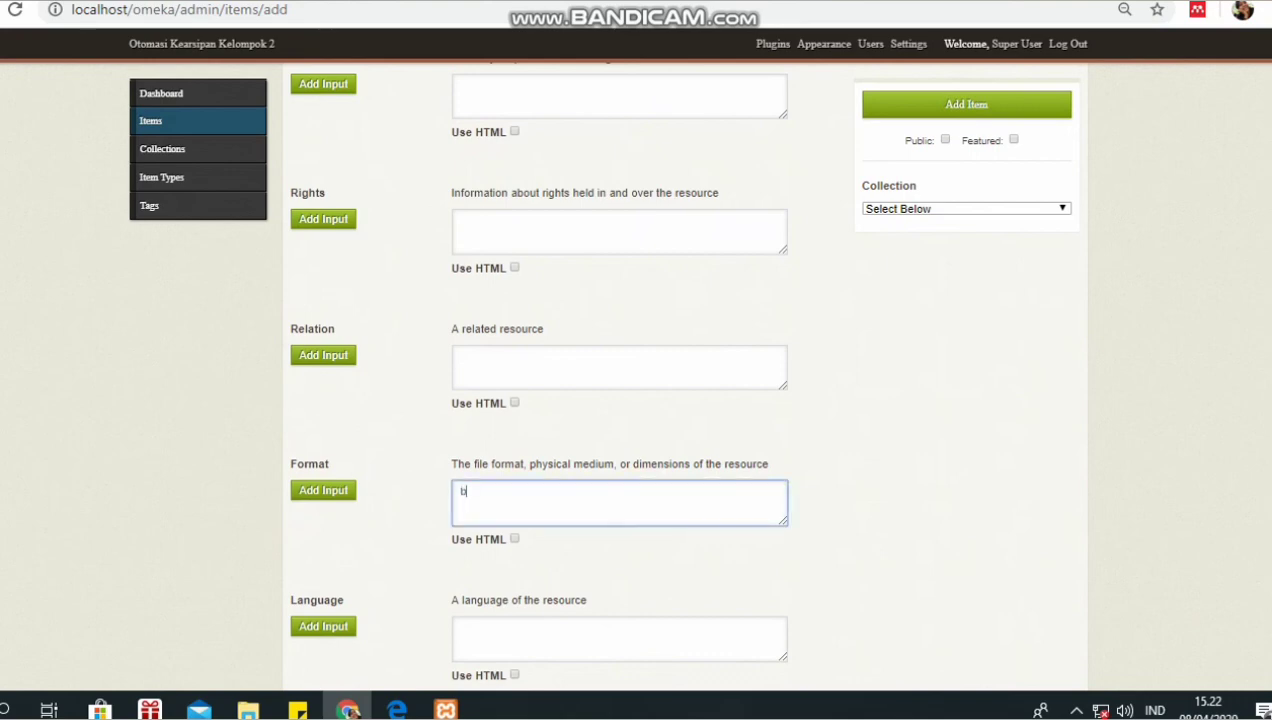
{"action": "type", "text": "uku cetaak"}
{"action": "left_click", "coordinate": [619, 639]}
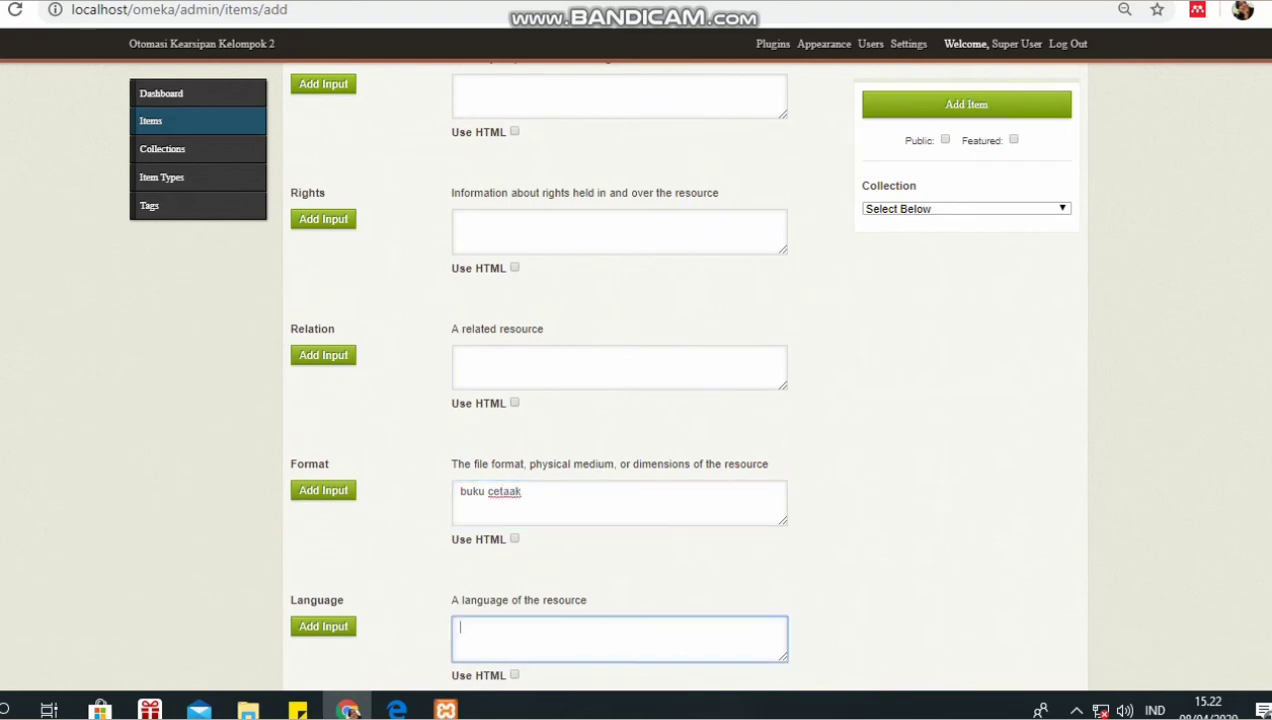
{"action": "type", "text": "bahasa indonesia"}
- Set the item's Type to 'buku' and check the entry
{"action": "scroll", "coordinate": [636, 380], "scroll_direction": "down", "scroll_amount": 2}
{"action": "scroll", "coordinate": [553, 375], "scroll_direction": "down", "scroll_amount": 2}
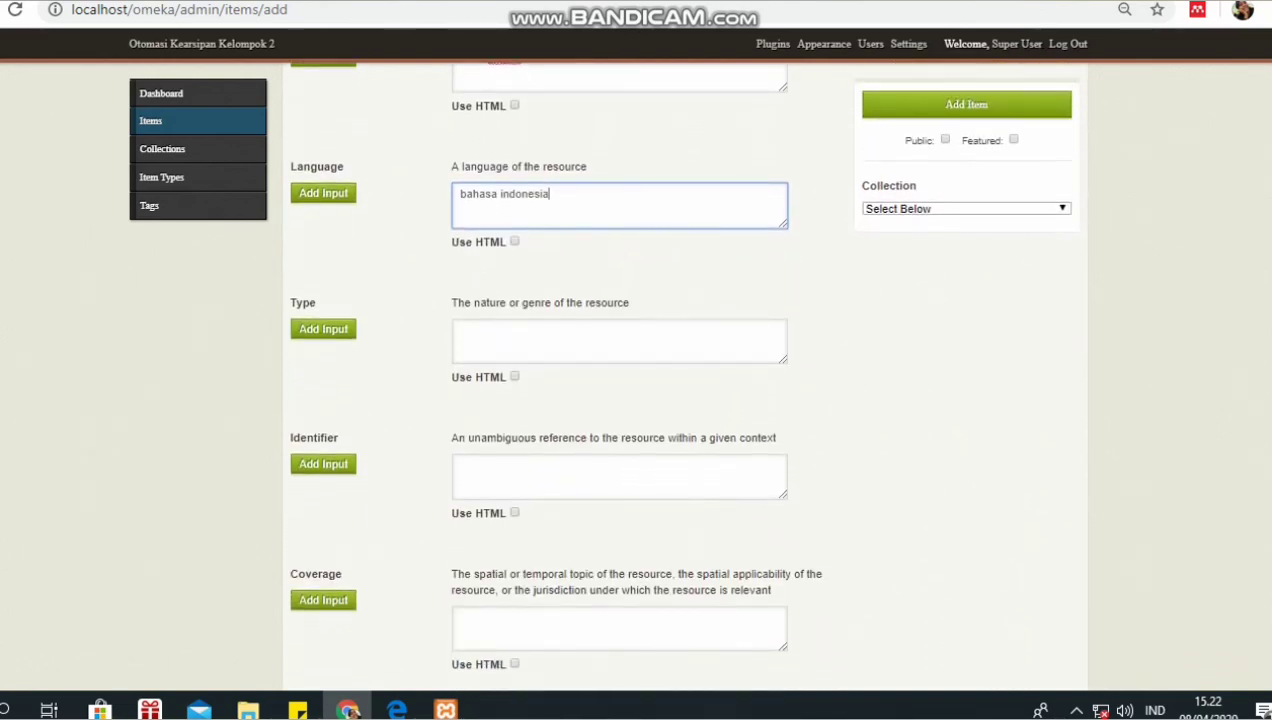
{"action": "scroll", "coordinate": [636, 380], "scroll_direction": "up", "scroll_amount": 2}
{"action": "scroll", "coordinate": [636, 380], "scroll_direction": "down", "scroll_amount": 2}
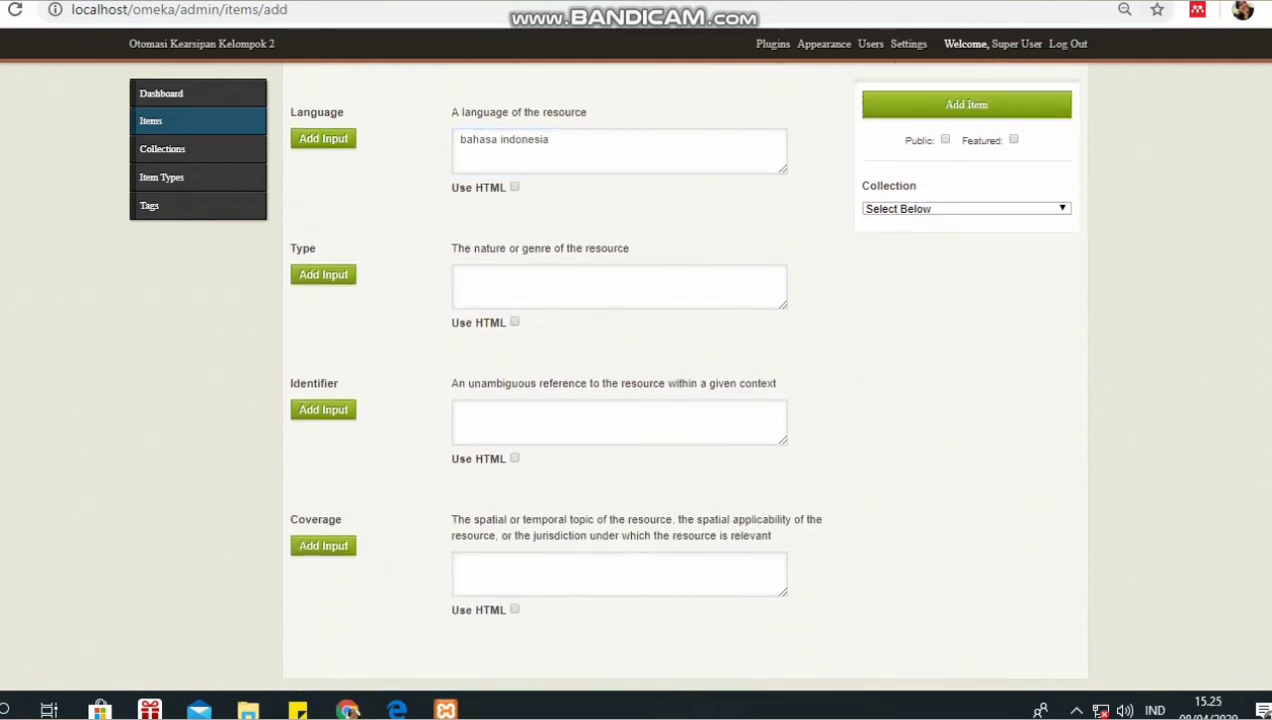
{"action": "left_click", "coordinate": [619, 287]}
{"action": "type", "text": "buku"}
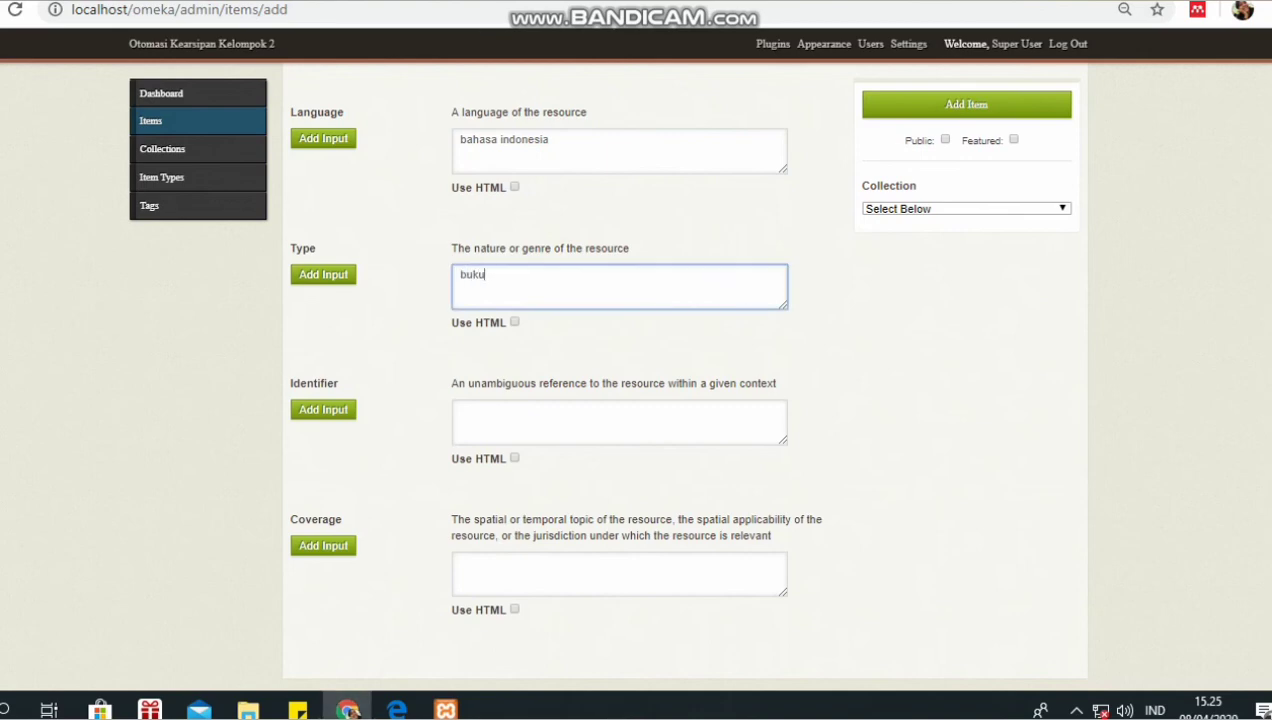
{"action": "key", "text": "ctrl+plus"}
{"action": "key", "text": "ctrl+plus"}
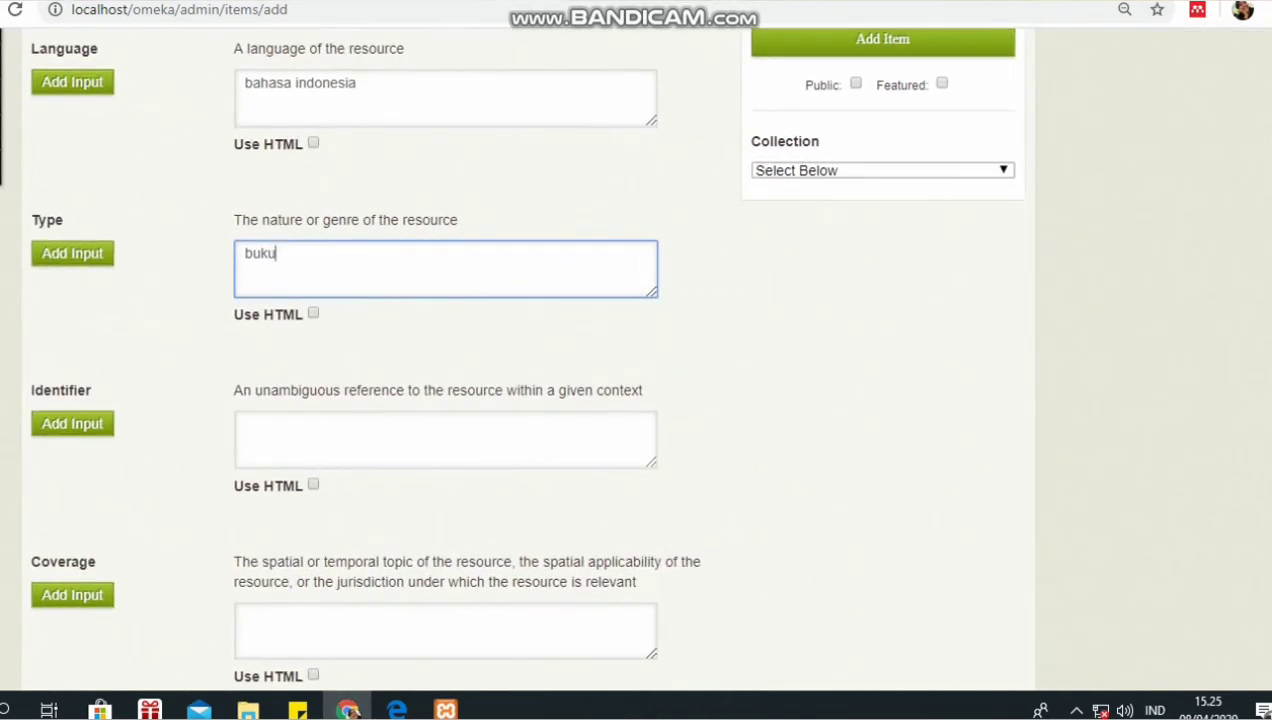
{"action": "key", "text": "ctrl+minus"}
{"action": "key", "text": "ctrl+minus"}
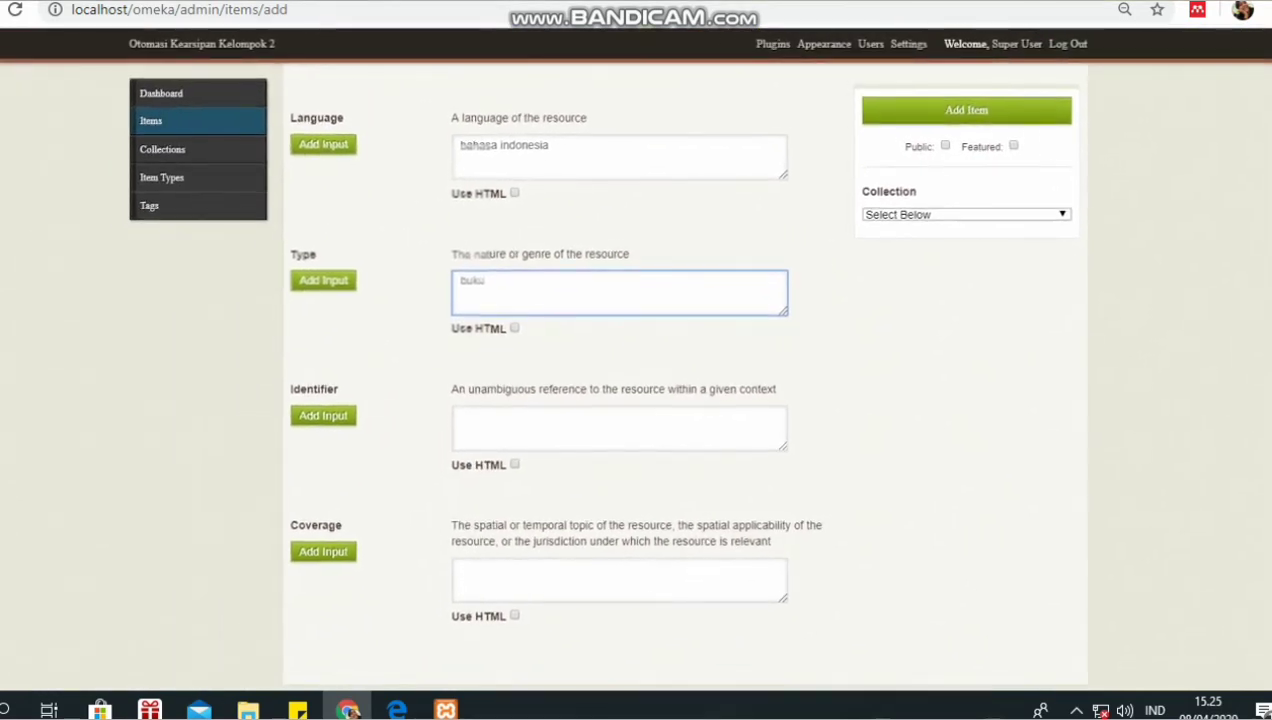
{"action": "scroll", "coordinate": [680, 370], "scroll_direction": "down", "scroll_amount": 1}
{"action": "scroll", "coordinate": [680, 370], "scroll_direction": "up", "scroll_amount": 4}
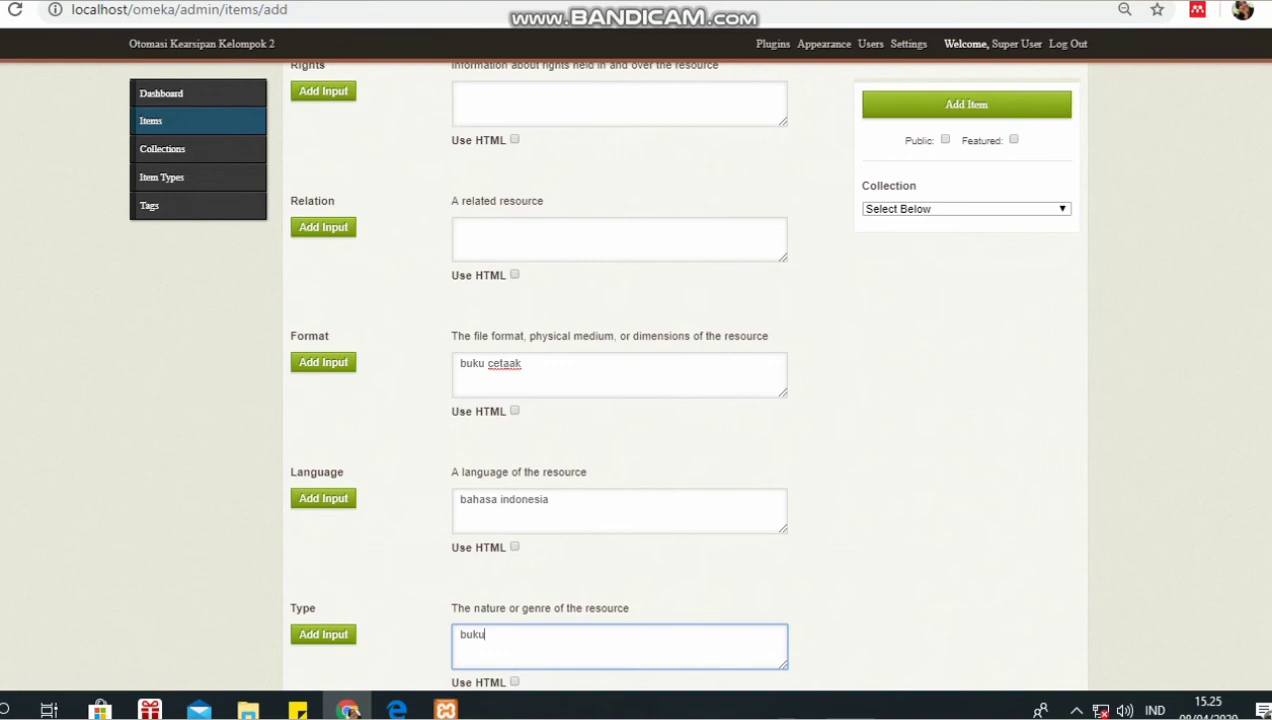
- Mark the new item Public and save it with Add Item
{"action": "left_click", "coordinate": [945, 140]}
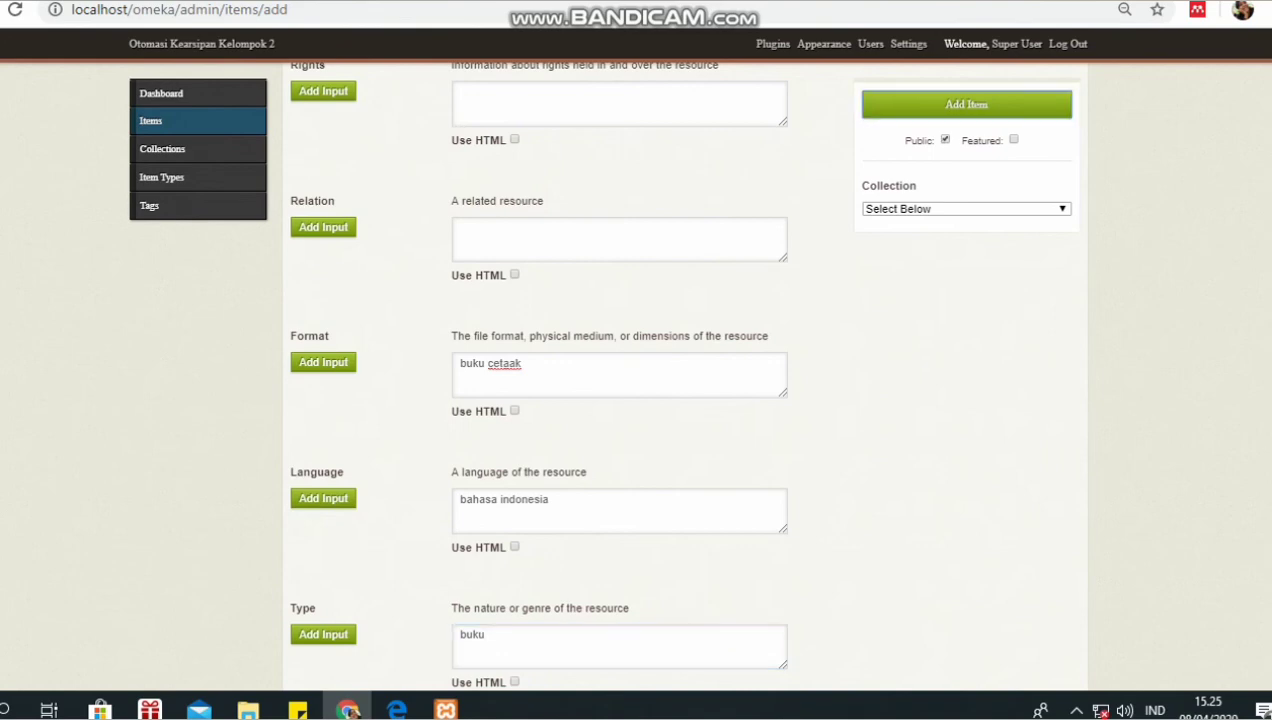
{"action": "left_click", "coordinate": [966, 104]}
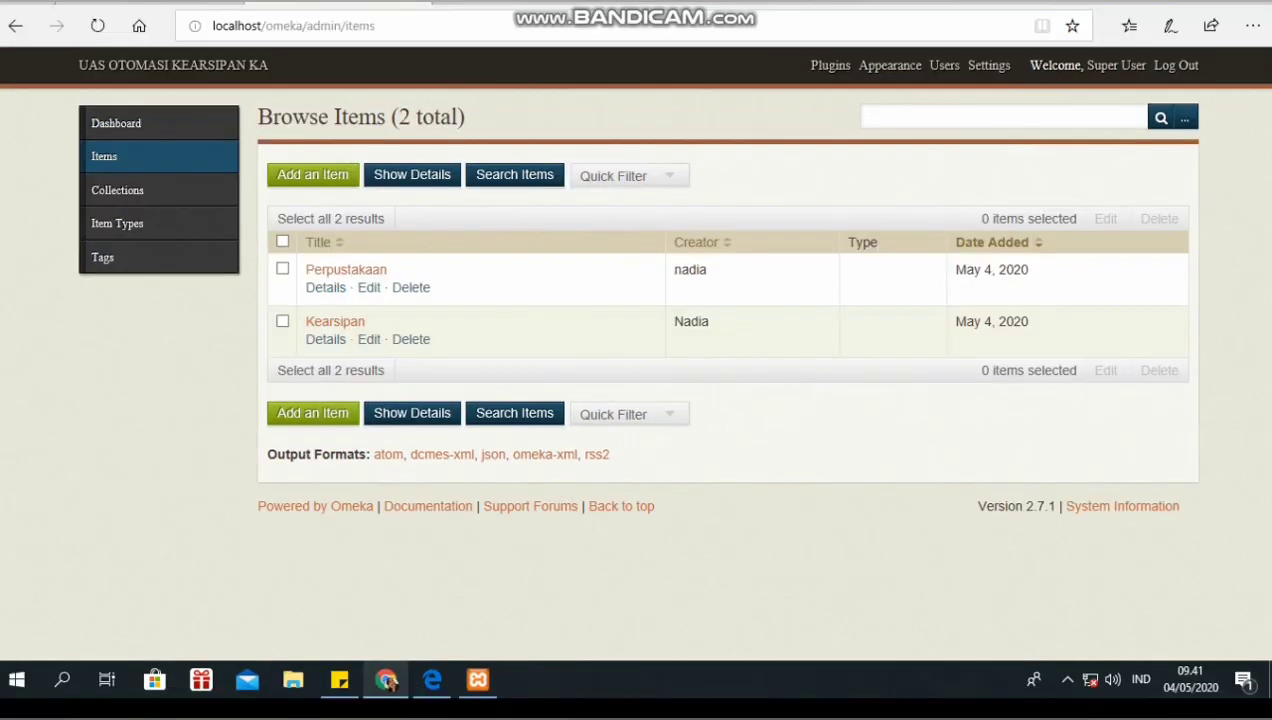
- Edit item #1, 'Pentingnya Arsip Elektronik di Era Digital', and set its Item Type to Text
{"action": "left_click", "coordinate": [369, 340]}
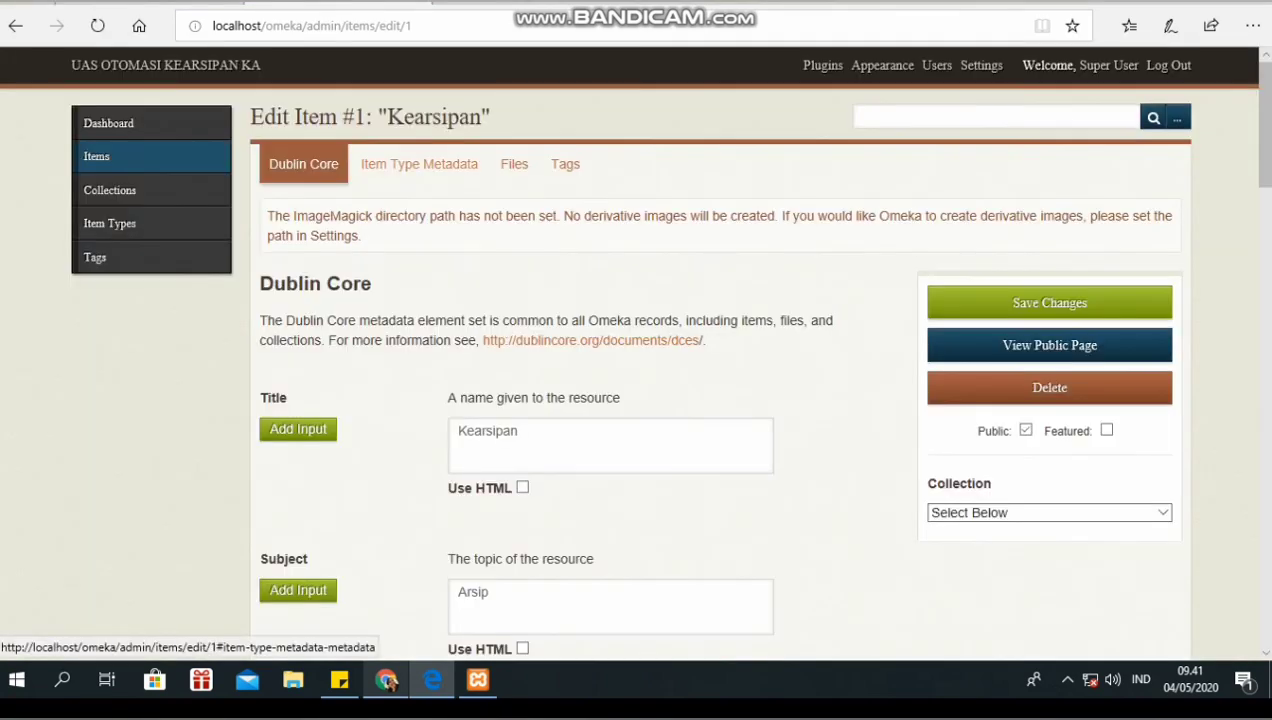
{"action": "left_click", "coordinate": [419, 164]}
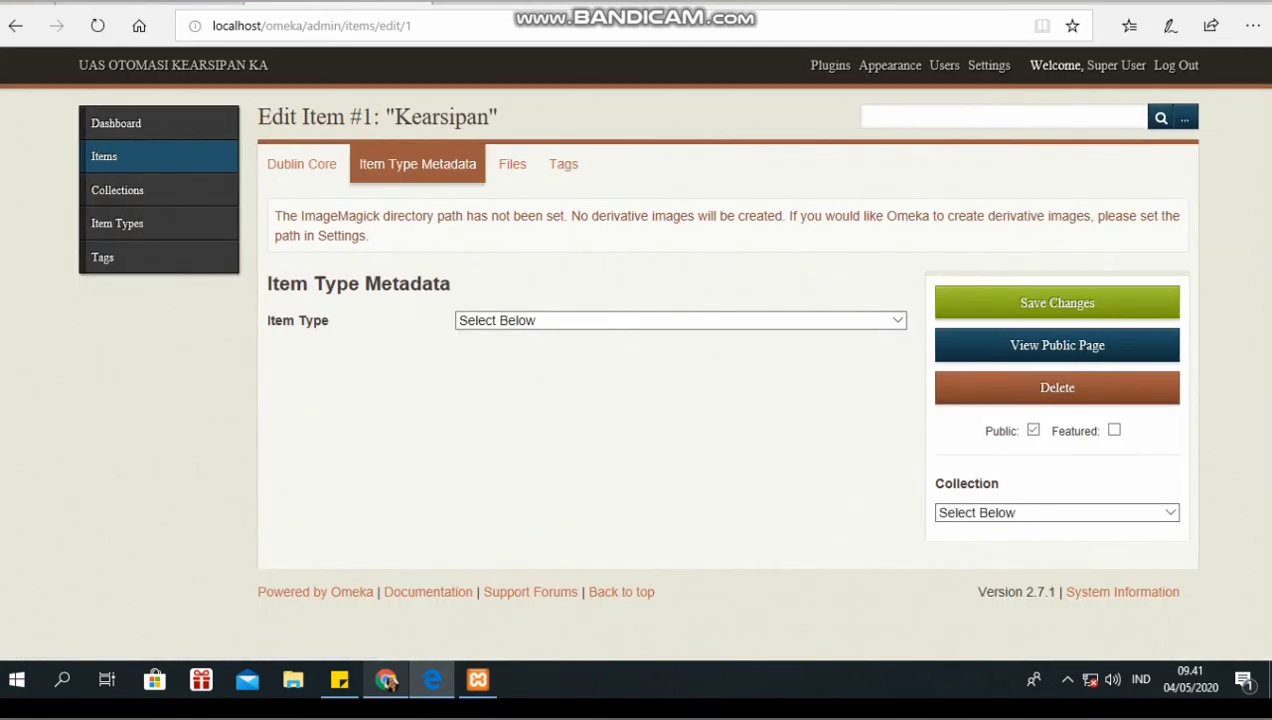
{"action": "left_click", "coordinate": [892, 320]}
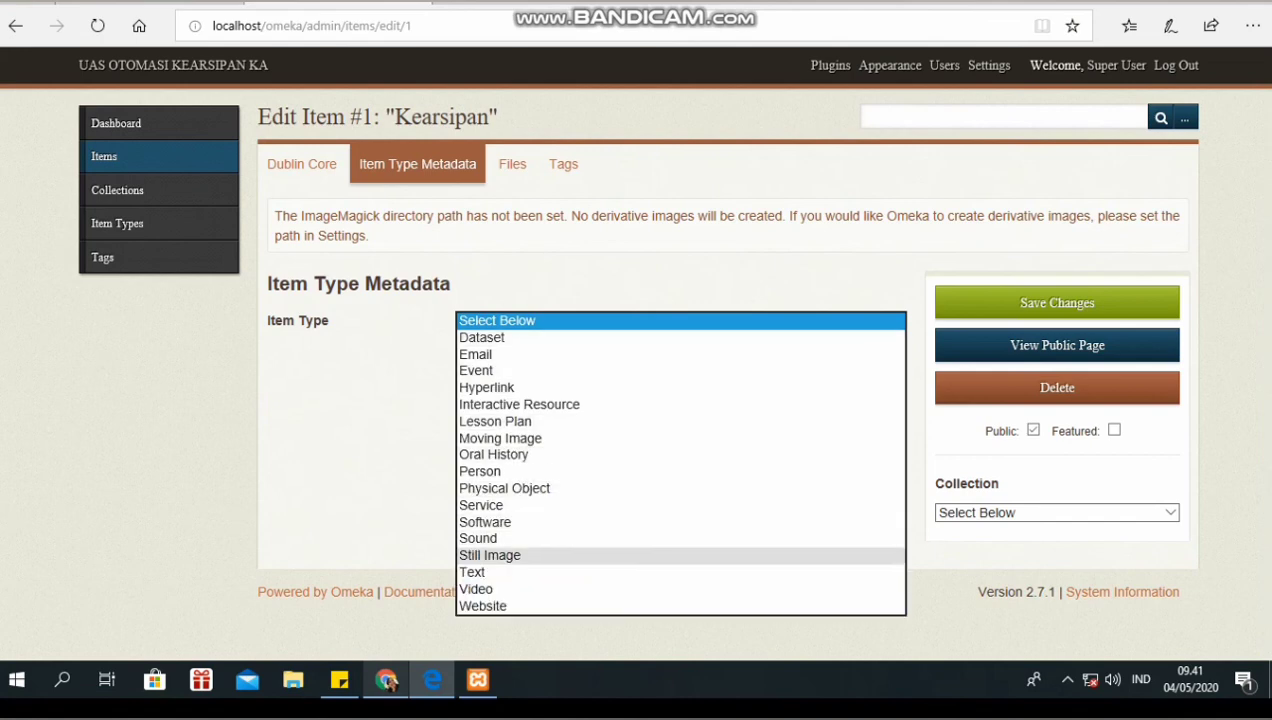
{"action": "left_click", "coordinate": [680, 572]}
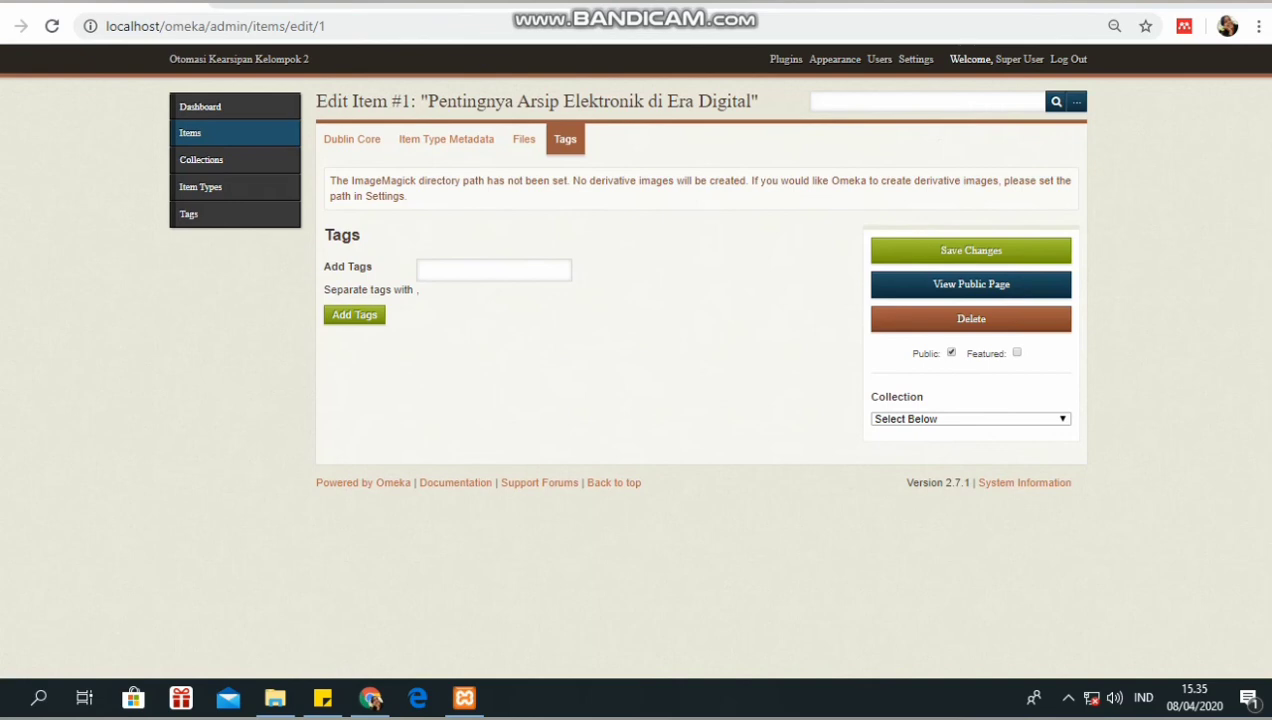
- Enter 'arsip' in the item's Add Tags field
{"action": "left_click", "coordinate": [493, 270]}
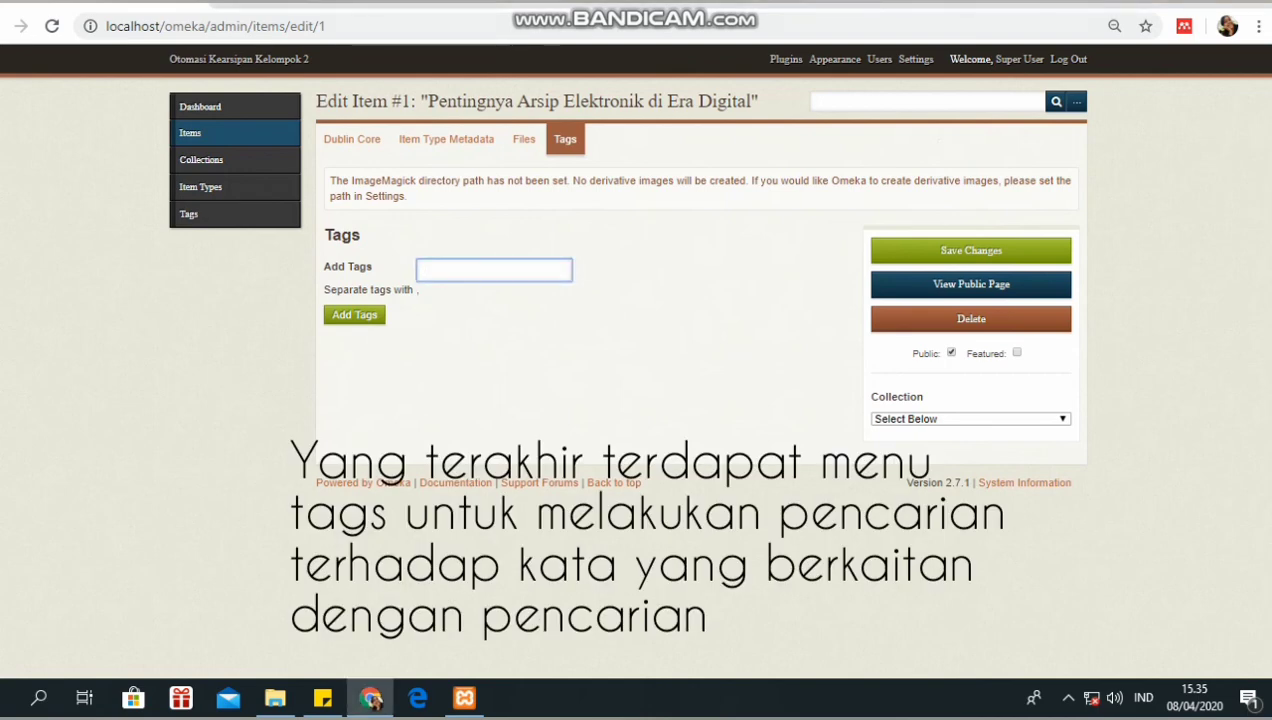
{"action": "type", "text": "arsip"}
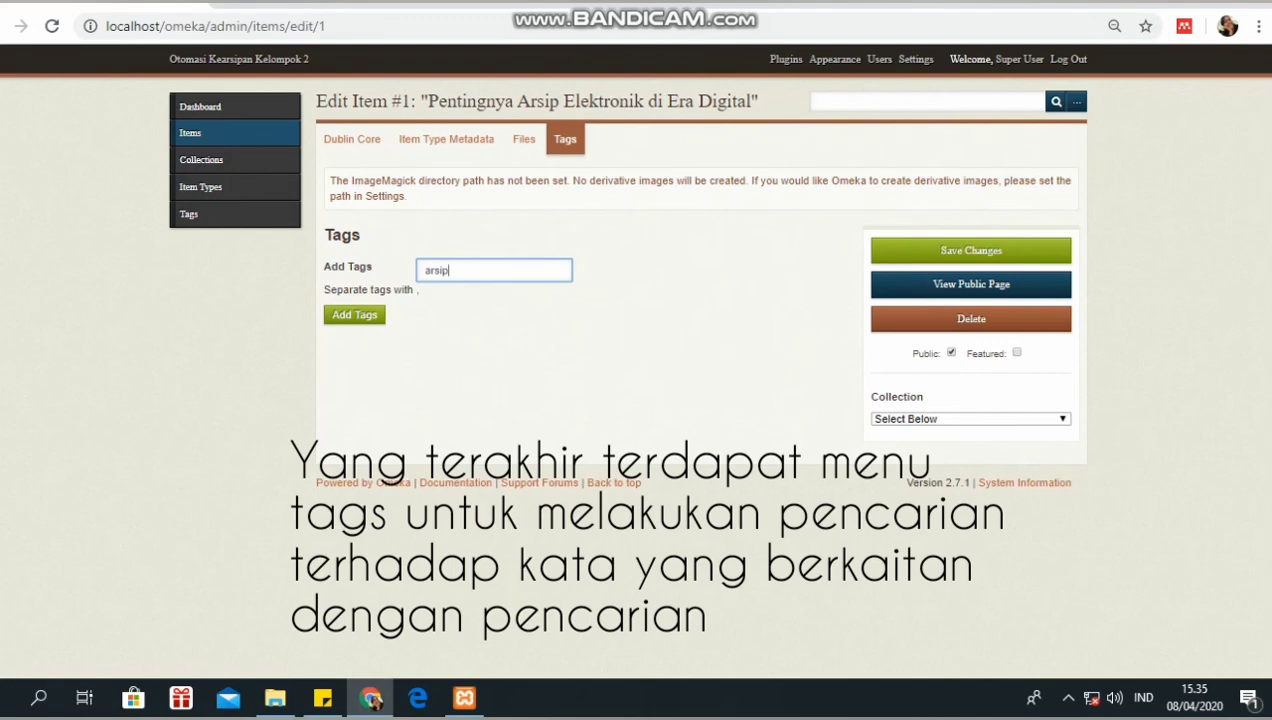